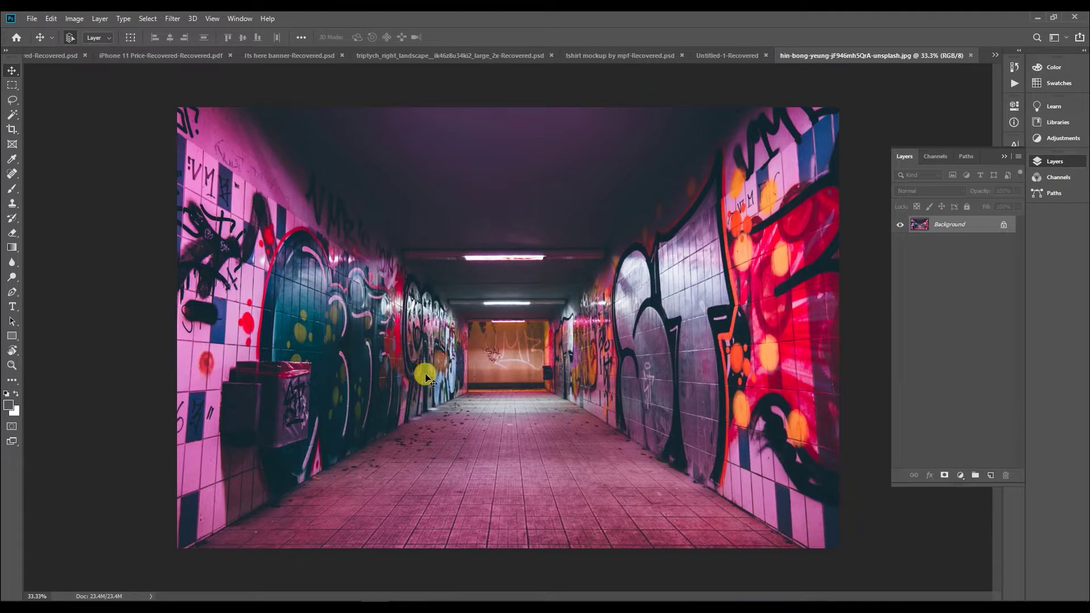
# Type white capital 'GRAFFITI' on the tunnel floor, shift it left, and commit it.
pyautogui.press('t')
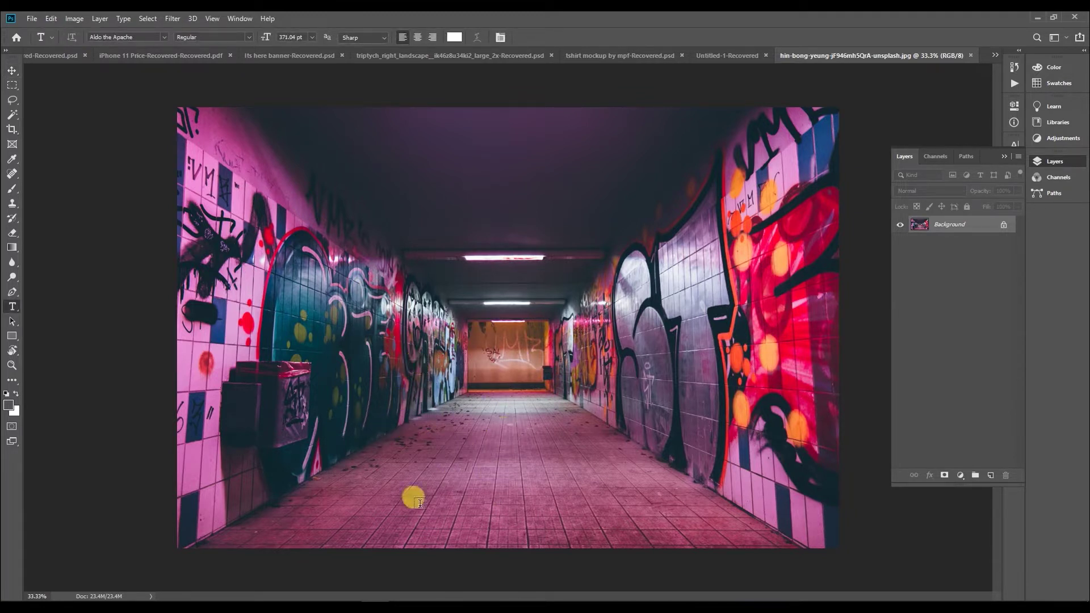
pyautogui.click(440, 477)
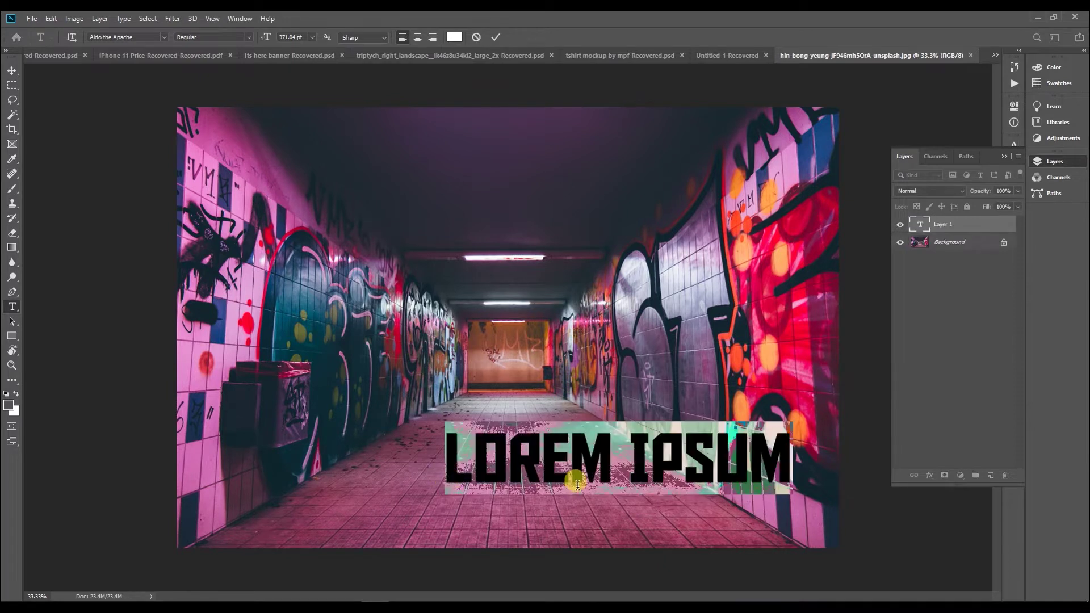
pyautogui.press('BackSpace')
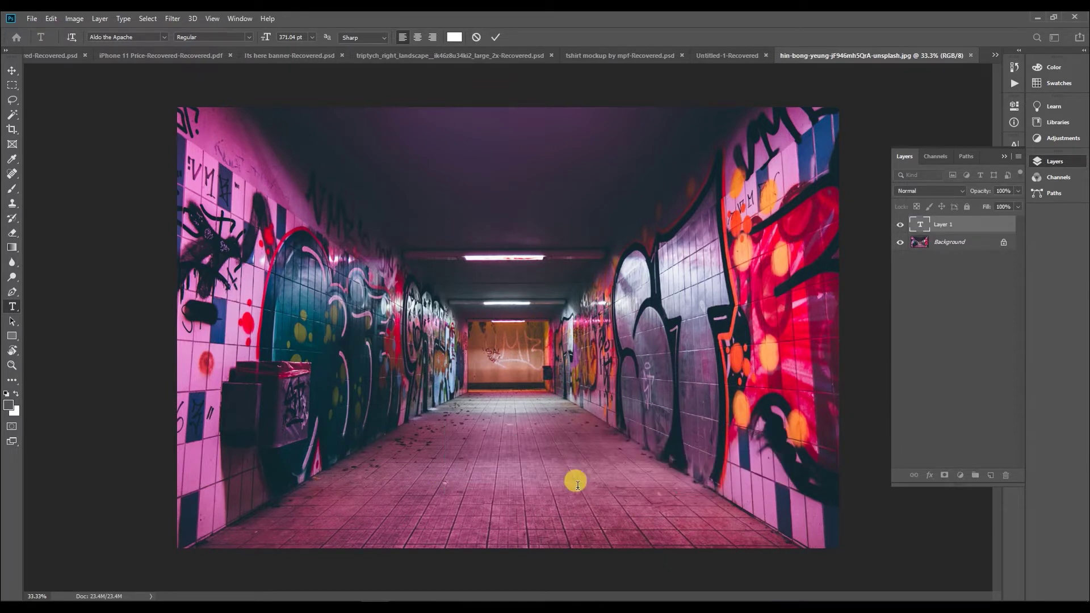
pyautogui.write('GRAFFITI')
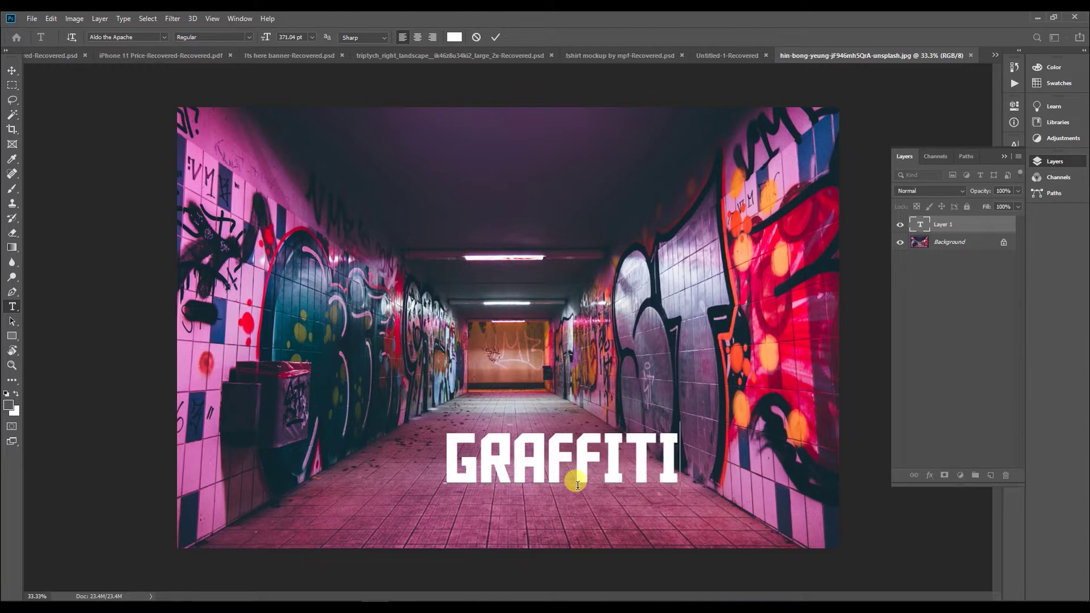
pyautogui.hotkey('ctrl', 'a')
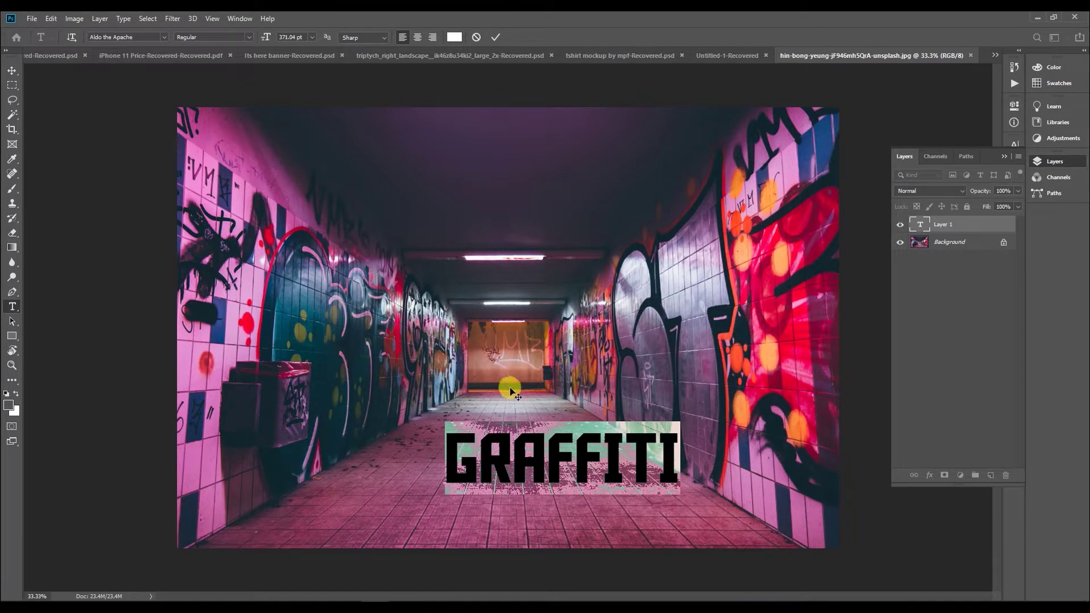
pyautogui.moveTo(505, 390); pyautogui.dragTo(446, 395)
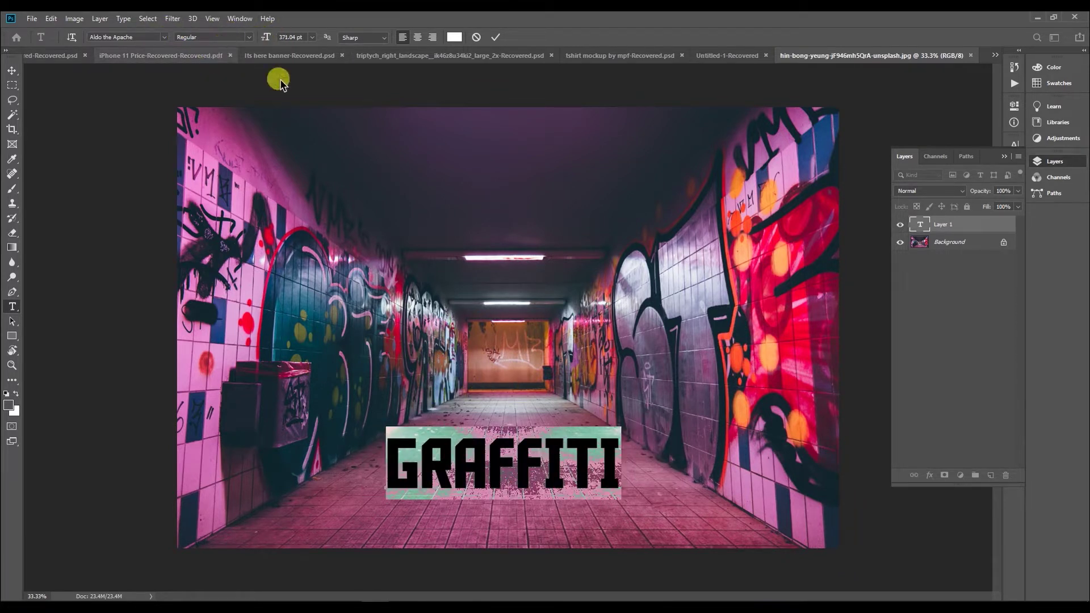
pyautogui.click(495, 39)
pyautogui.press('v')
# Move the GRAFFITI text down and scale it up across the floor with Free Transform.
pyautogui.moveTo(554, 482); pyautogui.dragTo(555, 494)
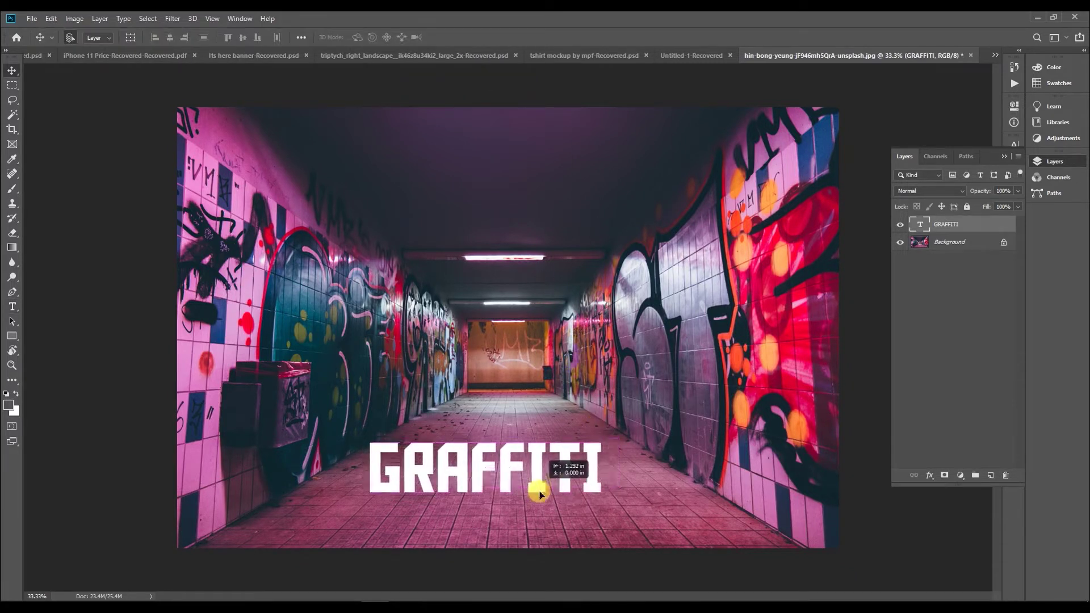
pyautogui.hotkey('ctrl', 't')
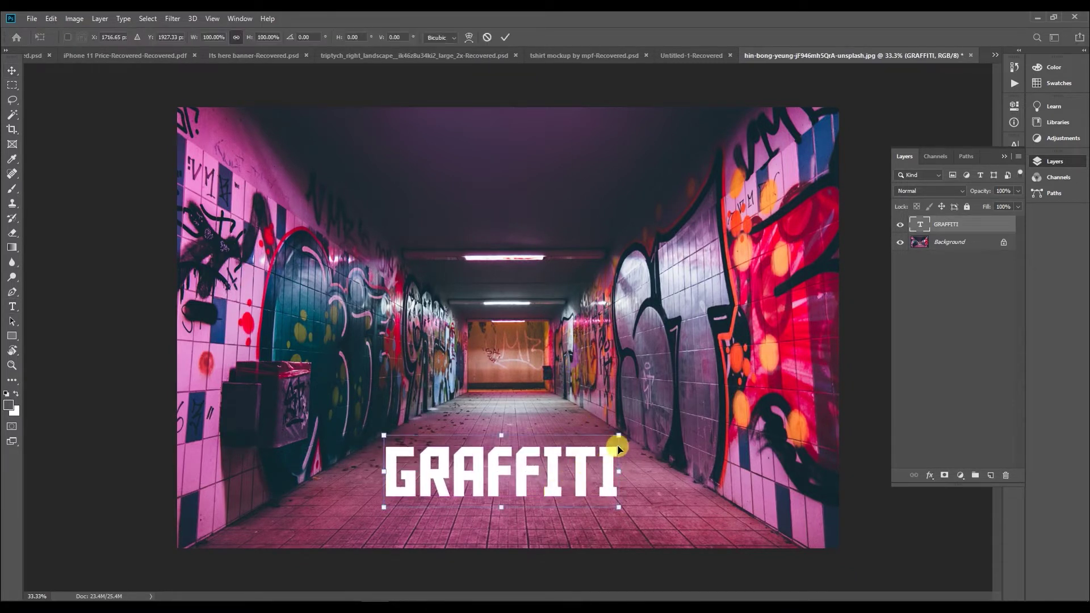
pyautogui.moveTo(619, 436); pyautogui.dragTo(766, 391)
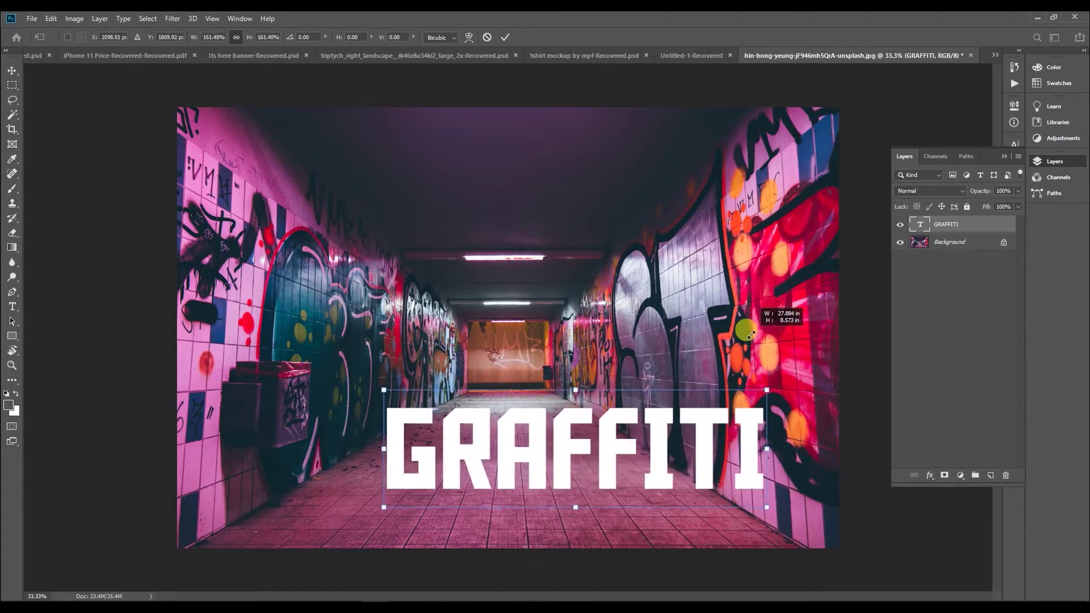
pyautogui.moveTo(386, 384); pyautogui.dragTo(335, 375)
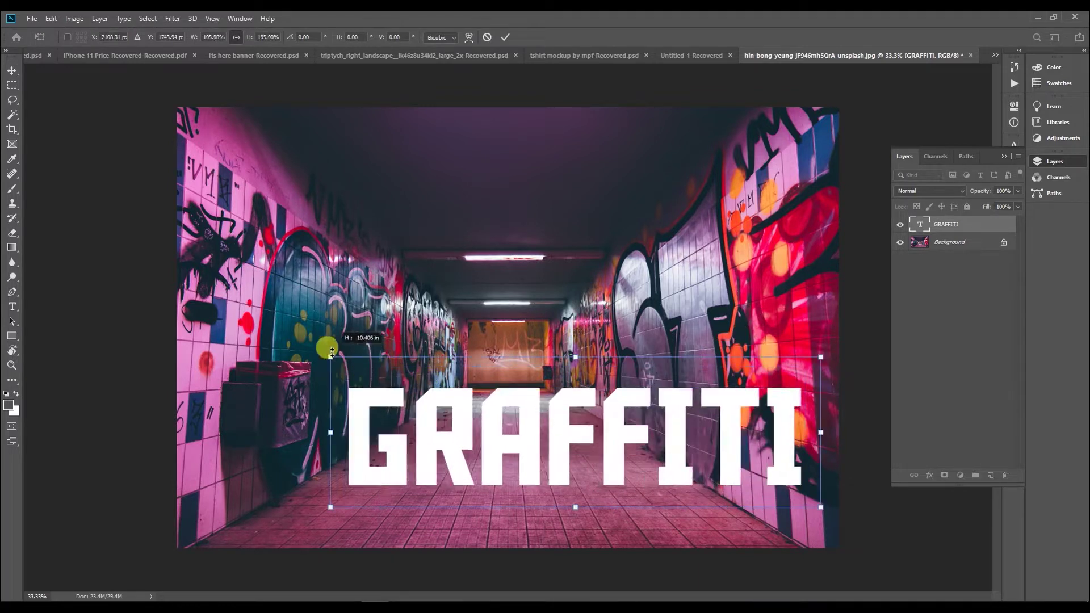
pyautogui.press('Return')
# Duplicate the Background layer and reposition the GRAFFITI text lower left.
pyautogui.click(975, 239)
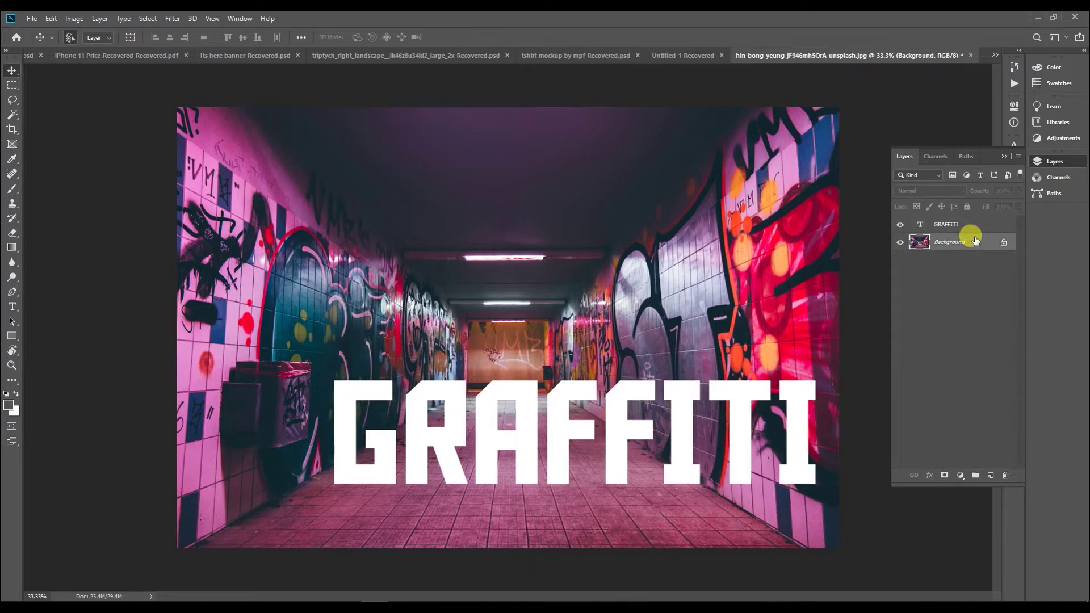
pyautogui.hotkey('ctrl', 'j')
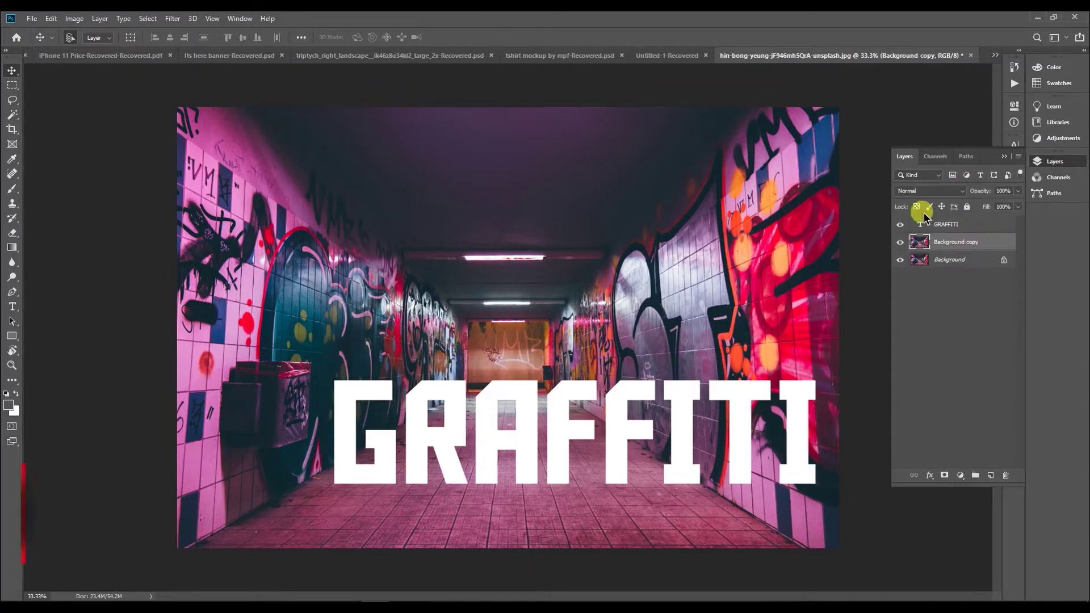
pyautogui.moveTo(645, 431); pyautogui.dragTo(579, 456)
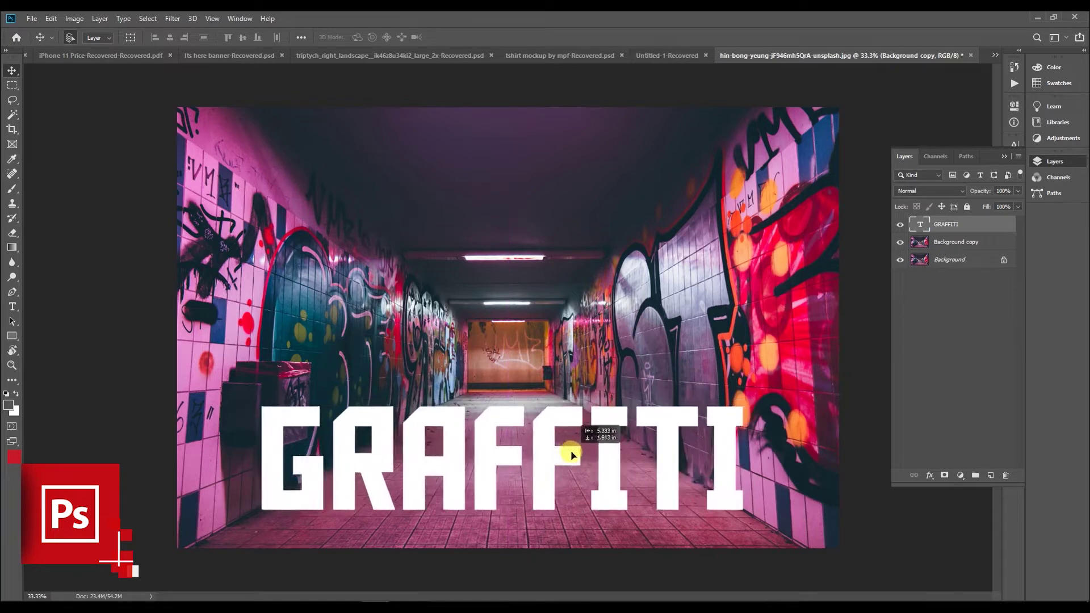
pyautogui.moveTo(578, 456); pyautogui.dragTo(577, 437)
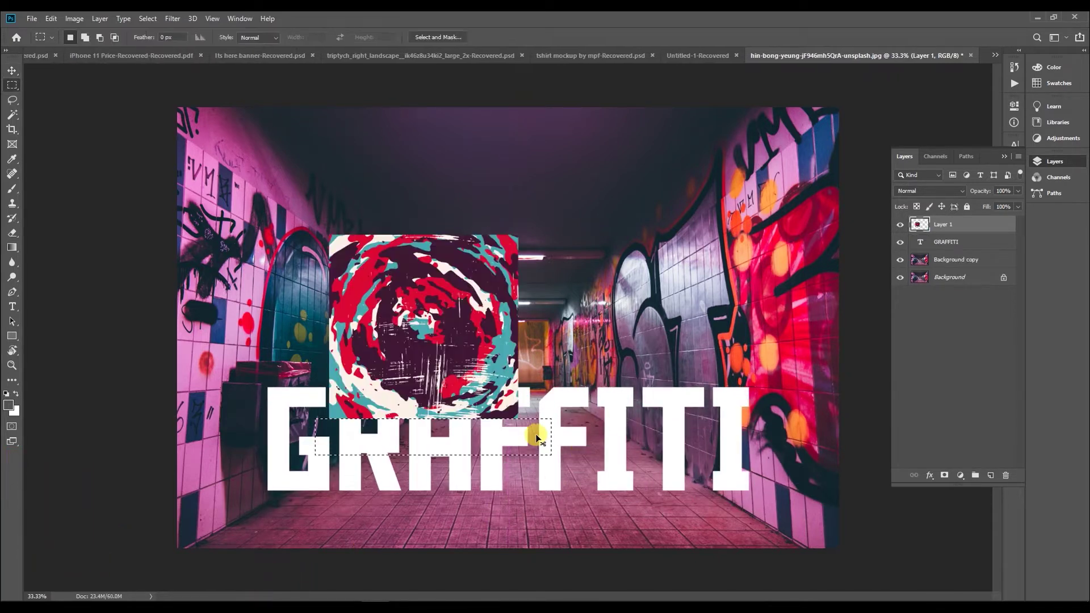
# Clip the swirl image to the letters and stretch it over all of them.
pyautogui.press('v')
pyautogui.moveTo(433, 366); pyautogui.dragTo(347, 479)
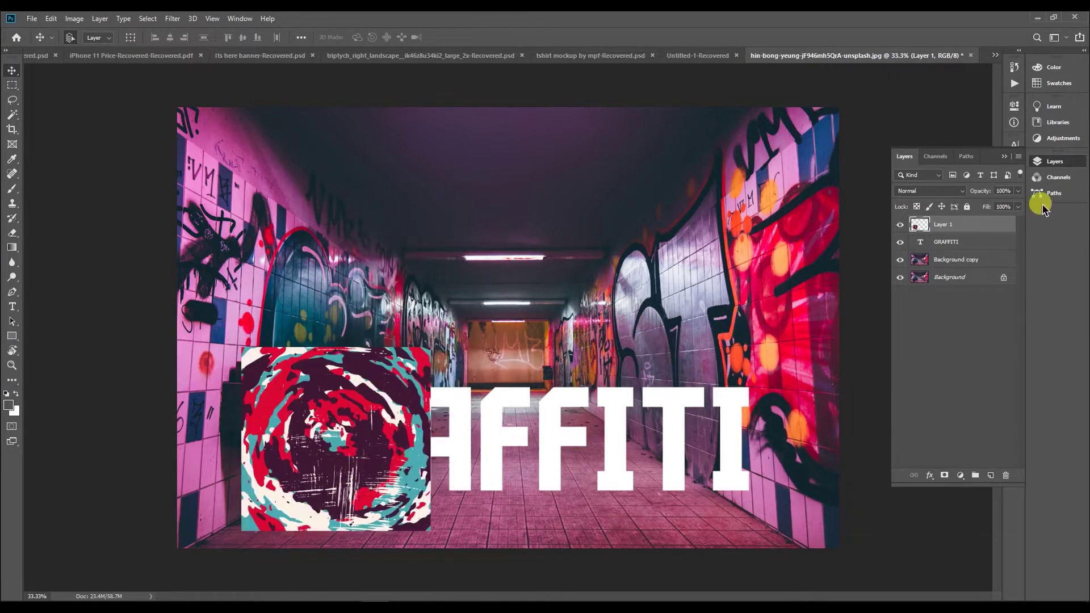
pyautogui.keyDown('alt'); pyautogui.click(960, 228); pyautogui.keyUp('alt')
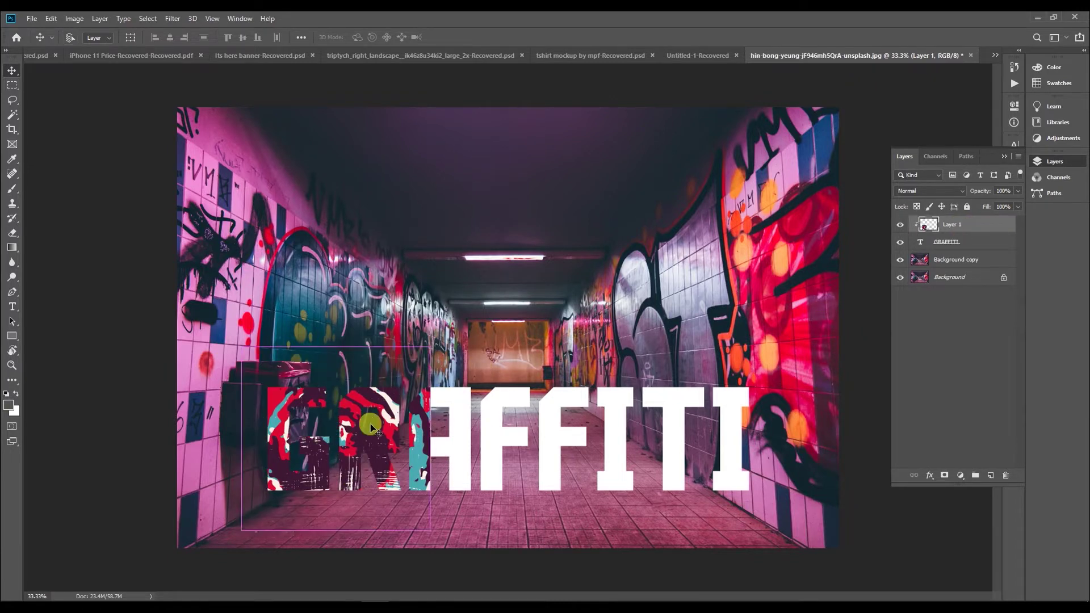
pyautogui.hotkey('ctrl', 't')
pyautogui.moveTo(430, 437); pyautogui.dragTo(805, 436)
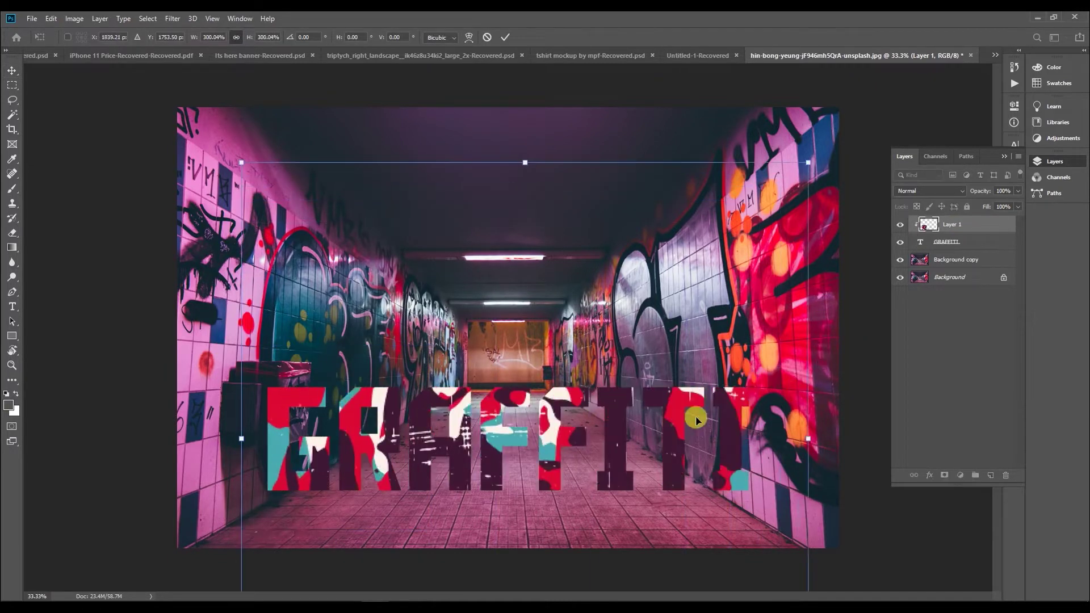
pyautogui.press('Return')
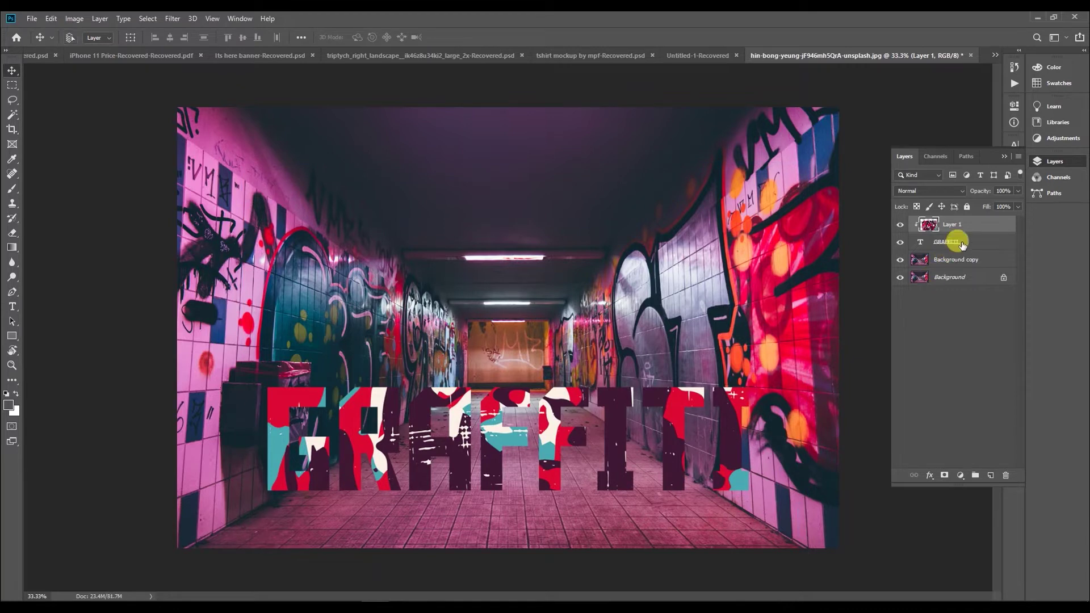
# Rasterize the type, merge it with the swirl, hide the merged layer, and select Background copy.
pyautogui.rightClick(961, 246)
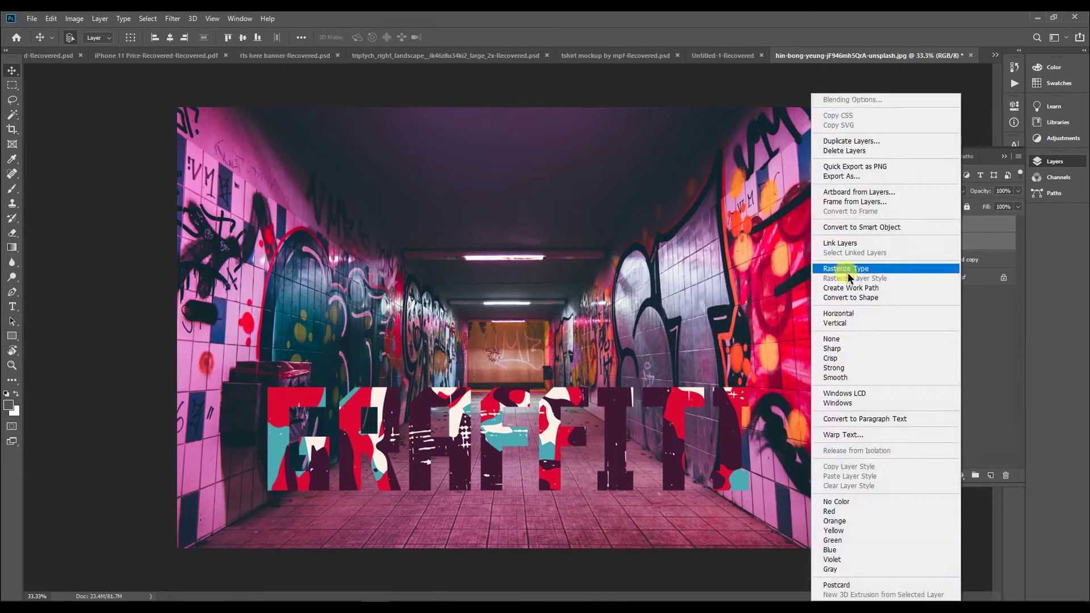
pyautogui.click(850, 277)
pyautogui.rightClick(957, 236)
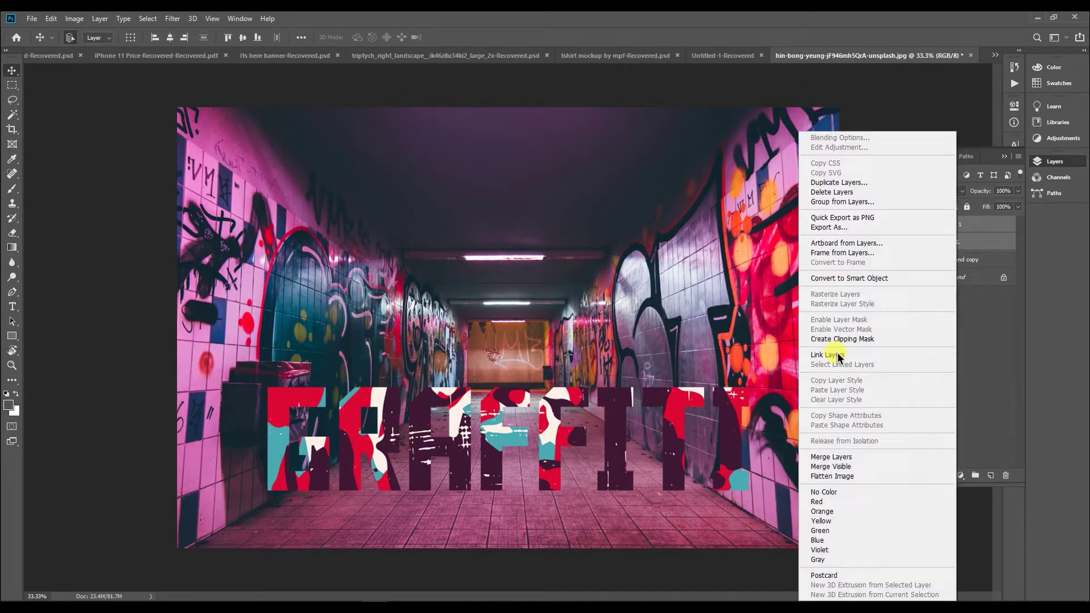
pyautogui.click(816, 459)
pyautogui.hotkey('ctrl', 'a')
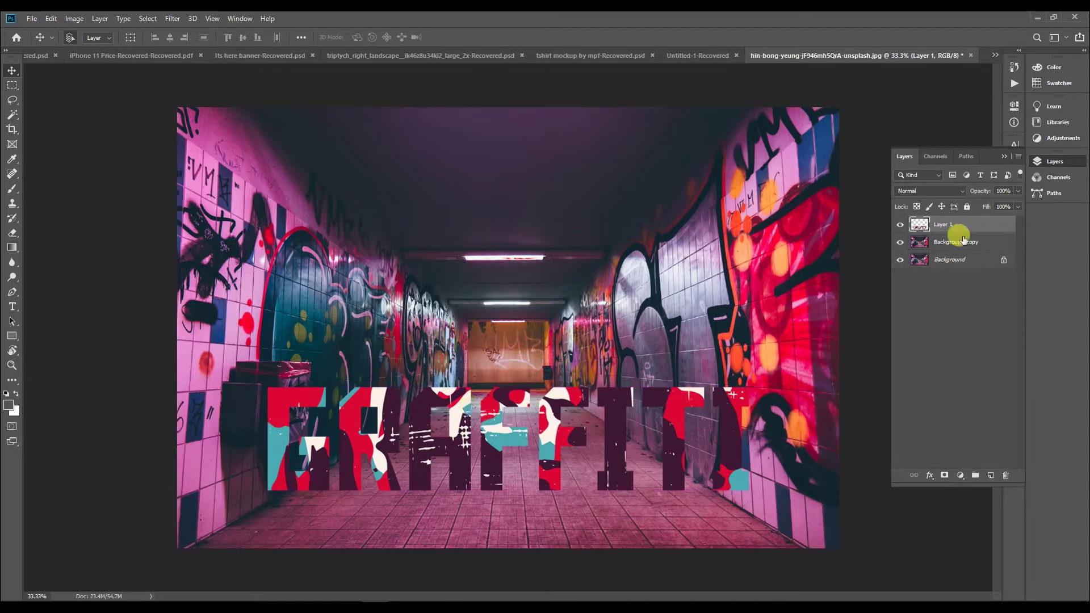
pyautogui.click(900, 224)
pyautogui.click(945, 244)
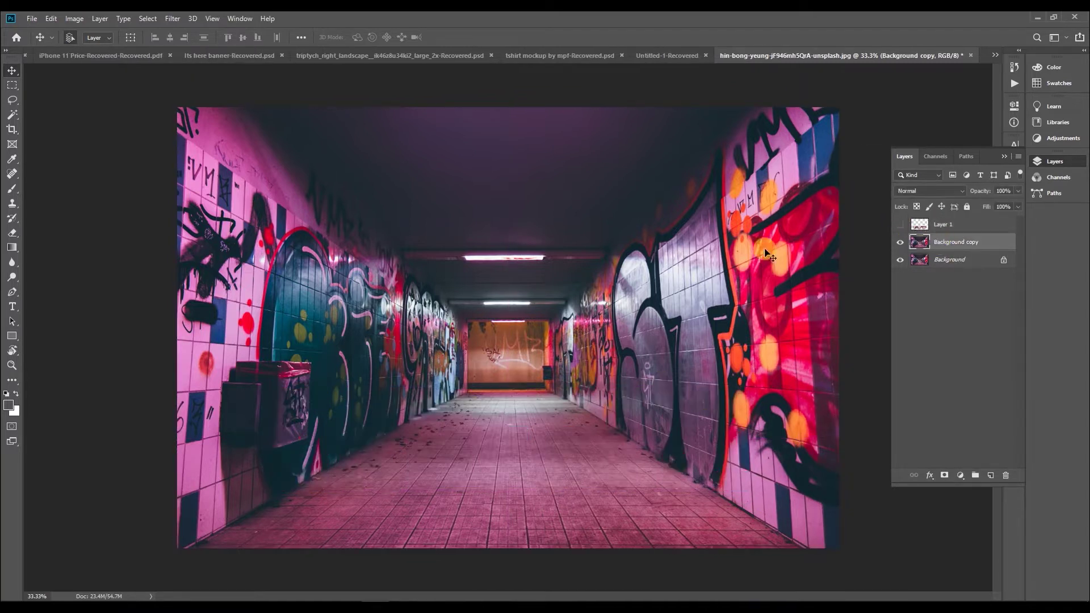
# Open Vanishing Point and create a four-corner plane on the tunnel floor.
pyautogui.click(172, 19)
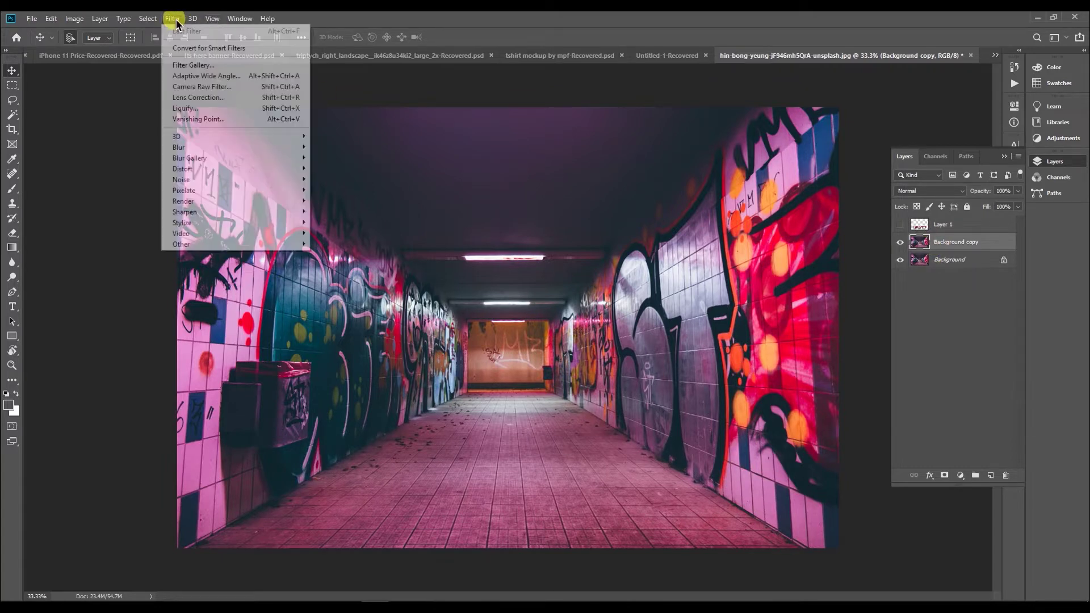
pyautogui.click(196, 121)
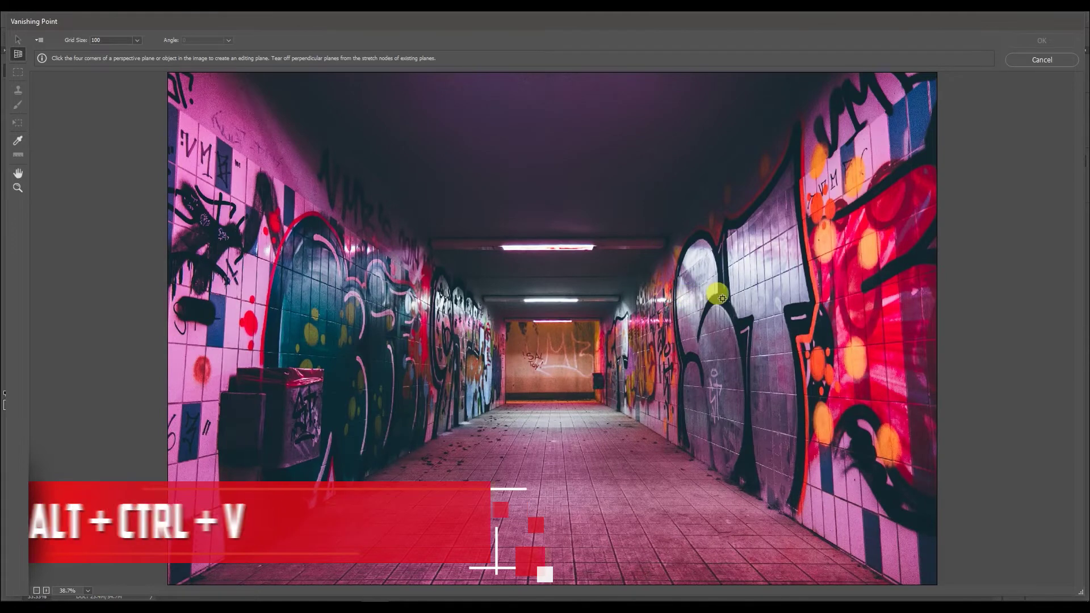
pyautogui.click(506, 403)
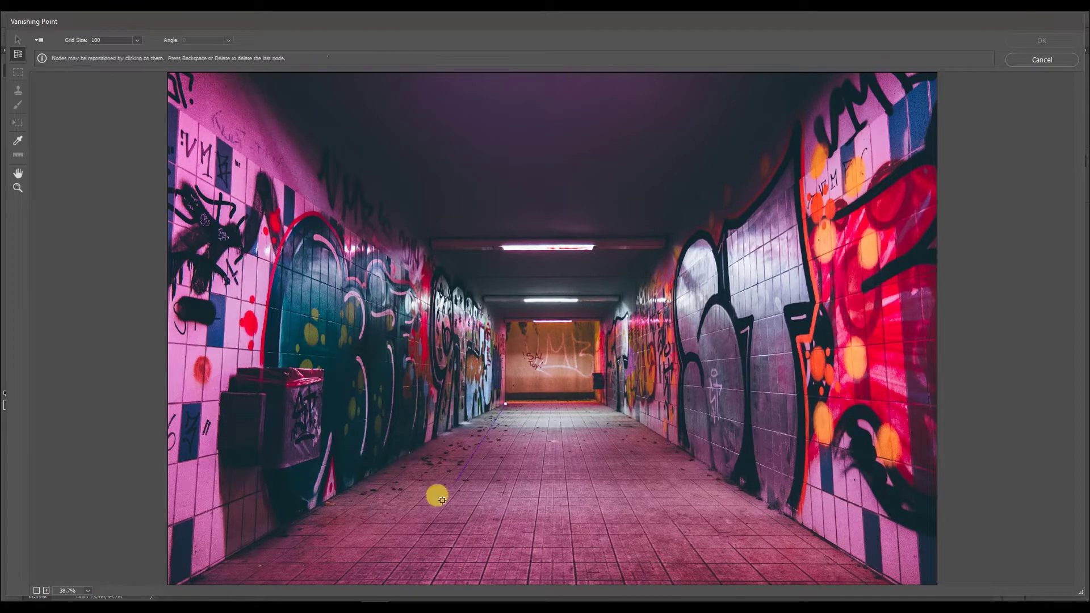
pyautogui.click(182, 585)
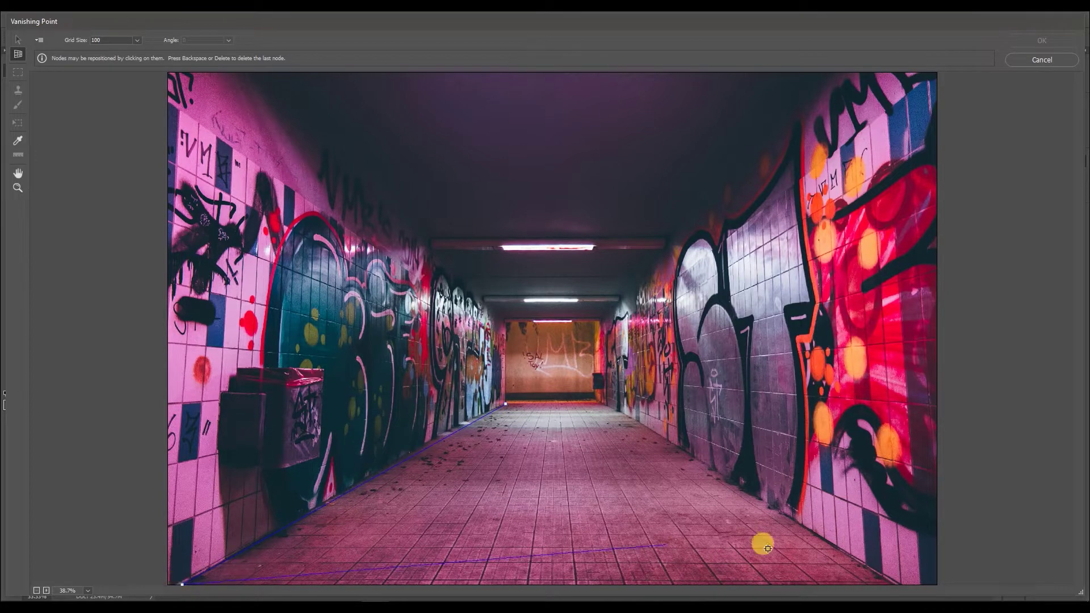
pyautogui.click(897, 585)
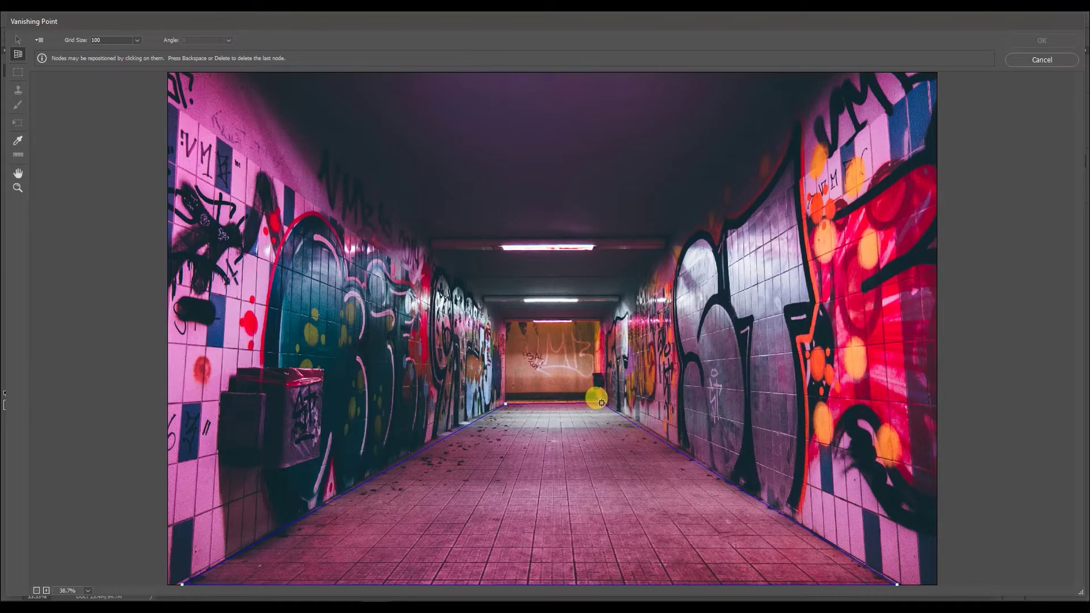
pyautogui.click(602, 399)
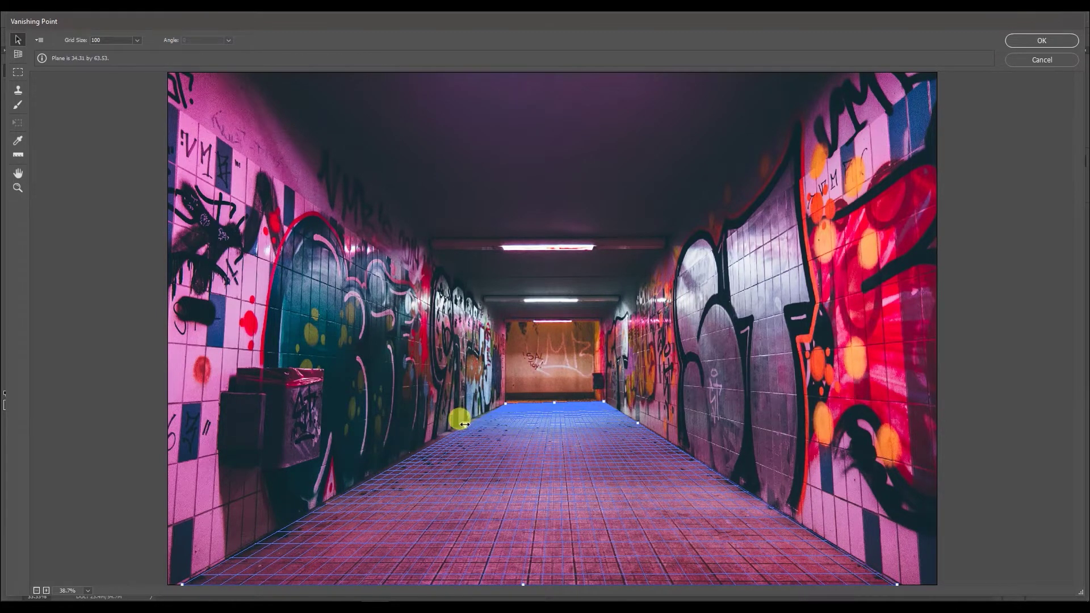
# Adjust the floor plane's left edge to fit the floor.
pyautogui.moveTo(466, 424); pyautogui.dragTo(461, 428)
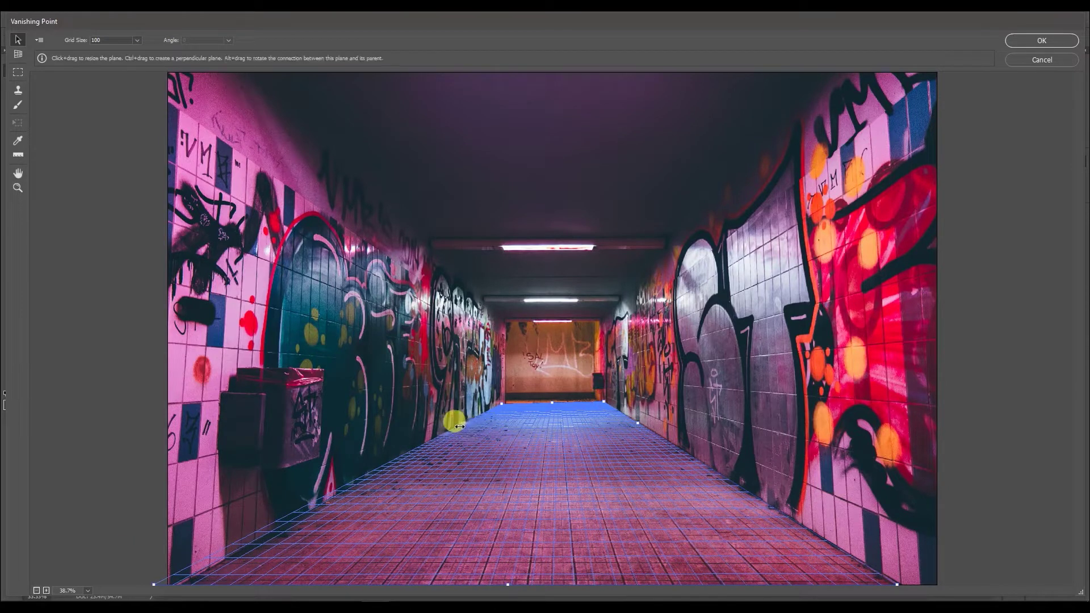
pyautogui.moveTo(462, 426); pyautogui.dragTo(462, 429)
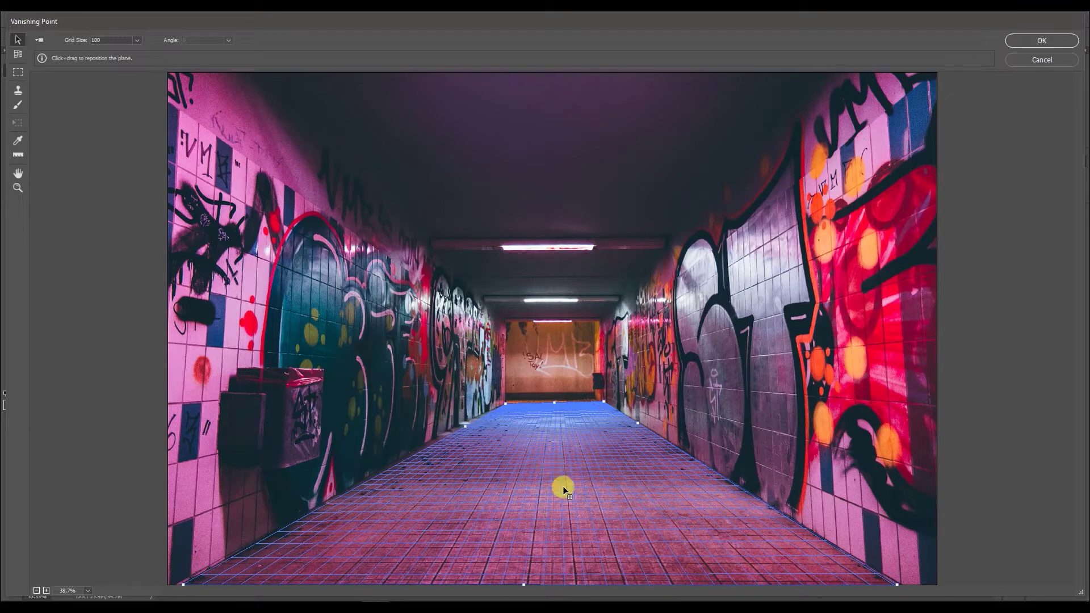
pyautogui.press('m')
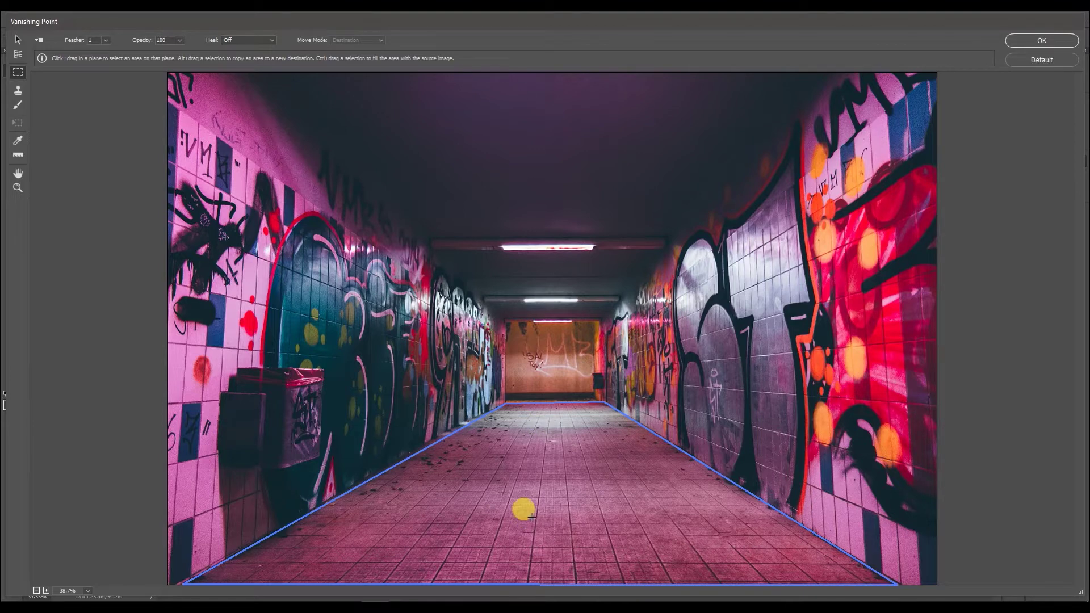
# Paste the graffiti artwork into Vanishing Point and drag it onto the floor plane.
pyautogui.hotkey('ctrl', 'v')
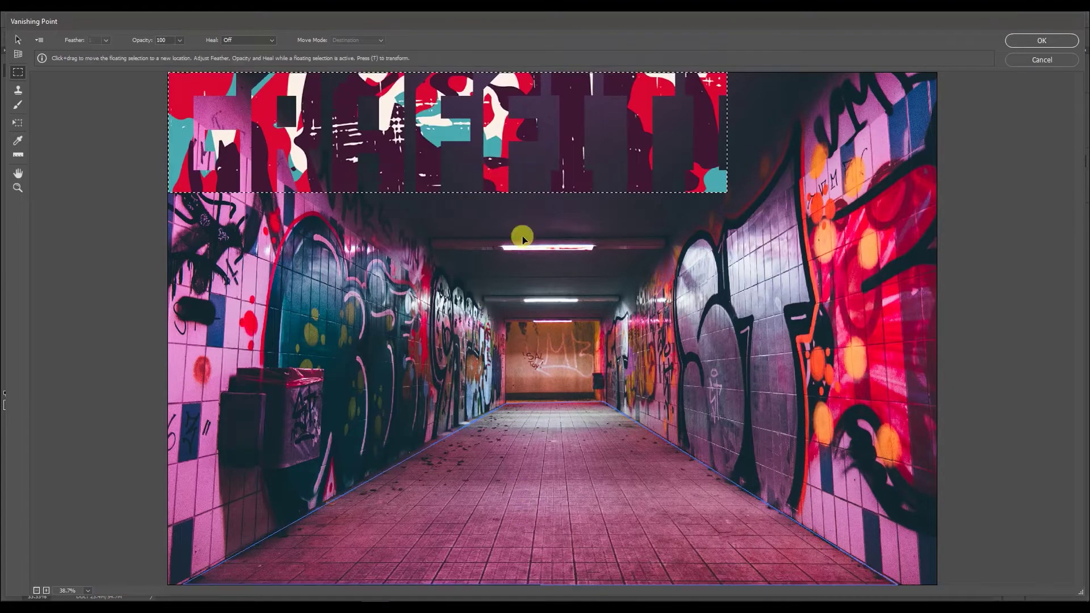
pyautogui.moveTo(523, 237); pyautogui.dragTo(552, 494)
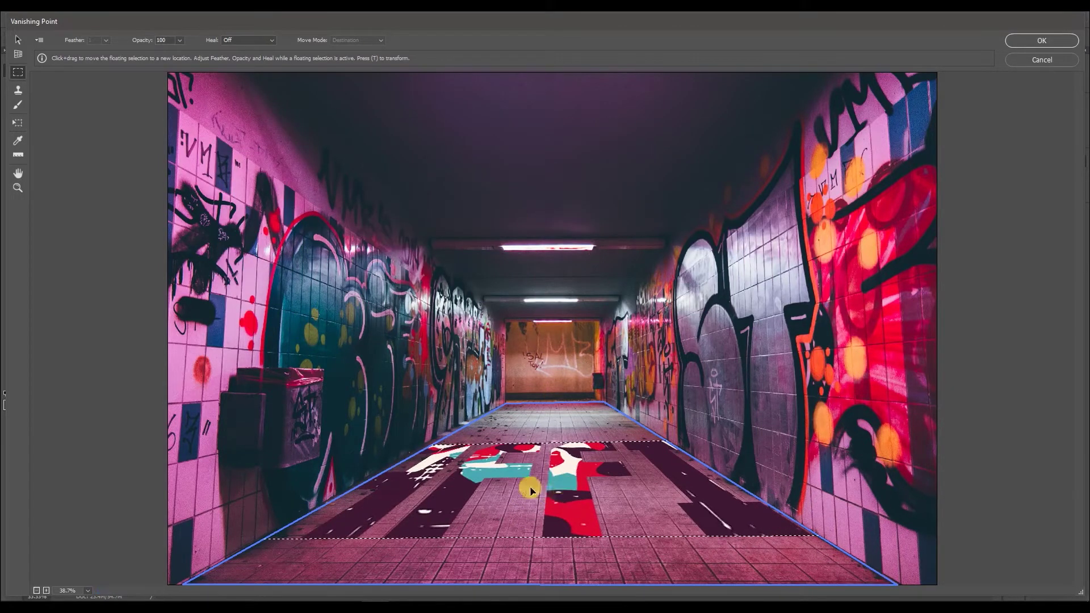
pyautogui.moveTo(558, 498); pyautogui.dragTo(620, 502)
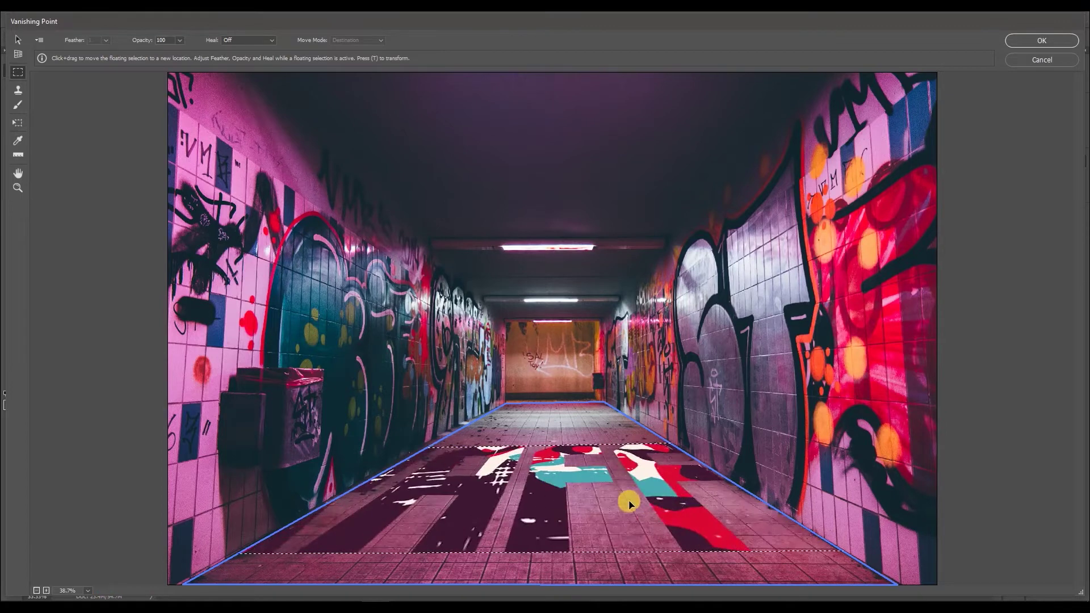
# Rotate and scale the pasted graffiti within the floor plane.
pyautogui.press('t')
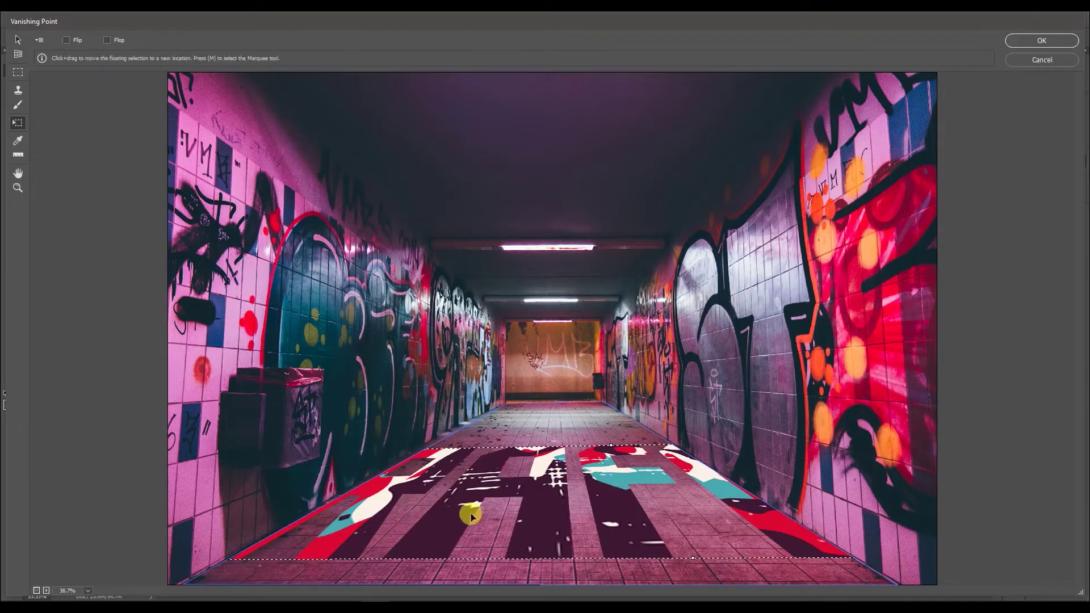
pyautogui.moveTo(403, 516); pyautogui.dragTo(448, 573)
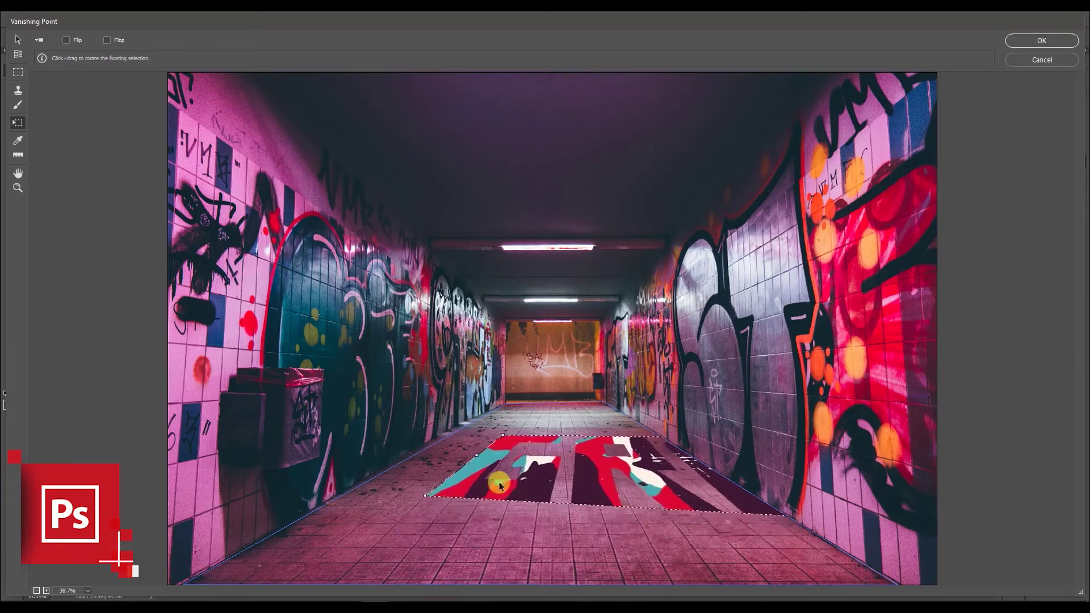
pyautogui.moveTo(554, 565)
pyautogui.mouseDown()
pyautogui.moveTo(546, 596)
pyautogui.moveTo(540, 542)
pyautogui.mouseUp()
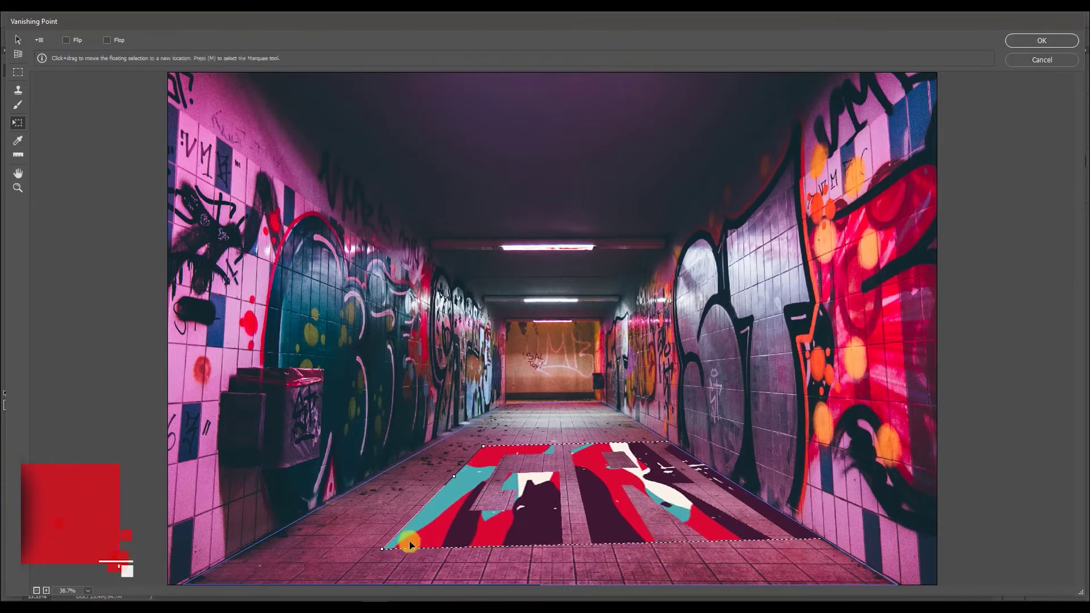
pyautogui.moveTo(380, 548)
pyautogui.mouseDown()
pyautogui.moveTo(600, 526)
pyautogui.moveTo(387, 530)
pyautogui.mouseUp()
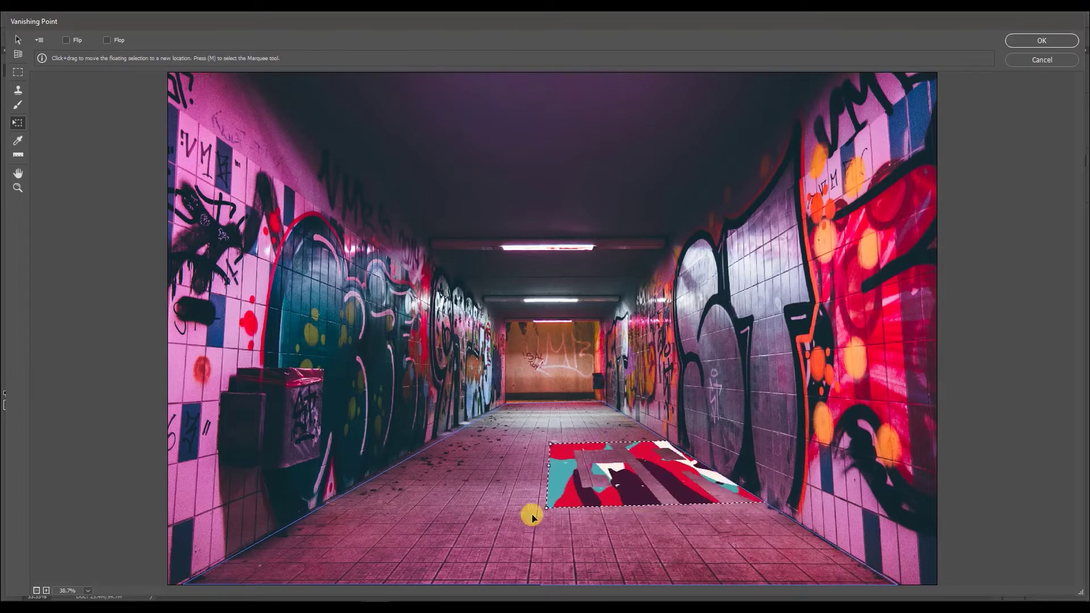
pyautogui.moveTo(388, 530)
pyautogui.mouseDown()
pyautogui.moveTo(649, 490)
pyautogui.moveTo(359, 536)
pyautogui.mouseUp()
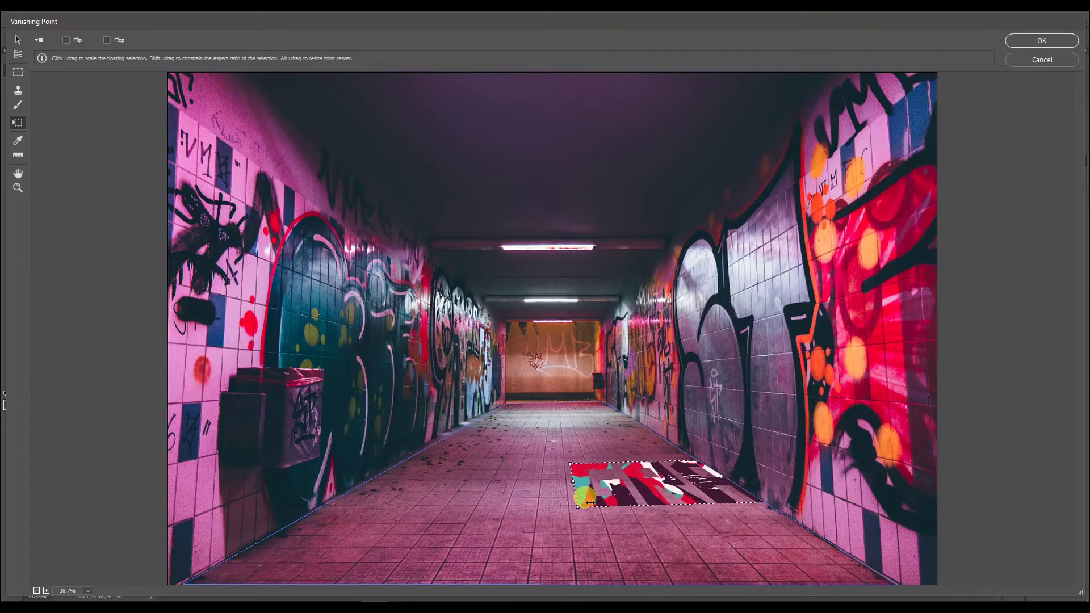
# Resize and tilt the graffiti into a strip running along the corridor.
pyautogui.moveTo(358, 535); pyautogui.dragTo(427, 510)
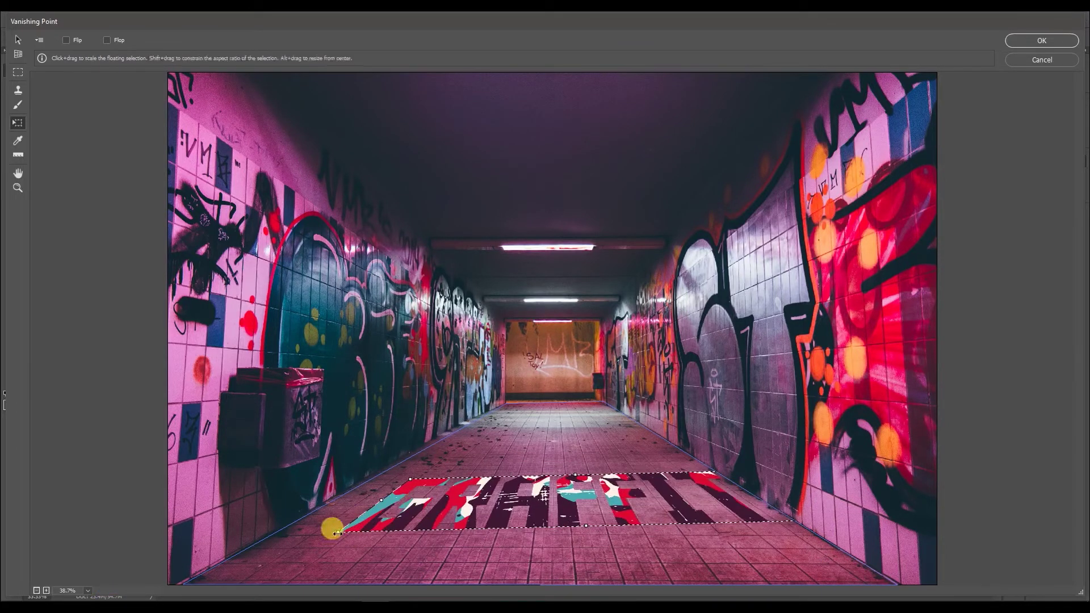
pyautogui.moveTo(366, 530)
pyautogui.mouseDown()
pyautogui.moveTo(490, 523)
pyautogui.moveTo(358, 535)
pyautogui.mouseUp()
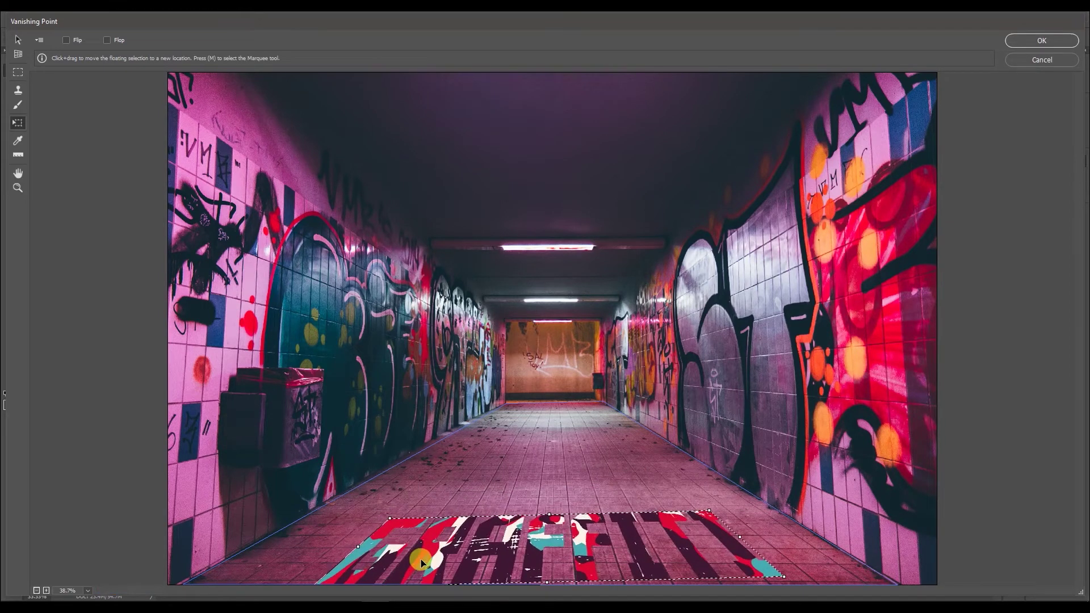
pyautogui.moveTo(437, 532); pyautogui.dragTo(409, 531)
pyautogui.moveTo(308, 556); pyautogui.dragTo(309, 582)
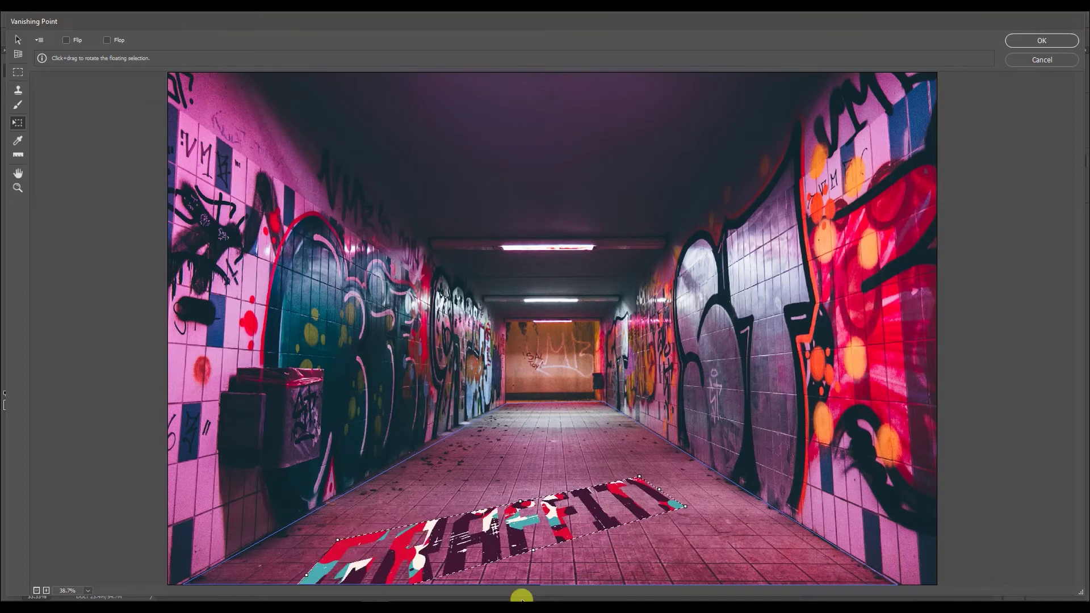
pyautogui.moveTo(521, 599)
pyautogui.mouseDown()
pyautogui.moveTo(503, 464)
pyautogui.moveTo(452, 474)
pyautogui.moveTo(493, 470)
pyautogui.mouseUp()
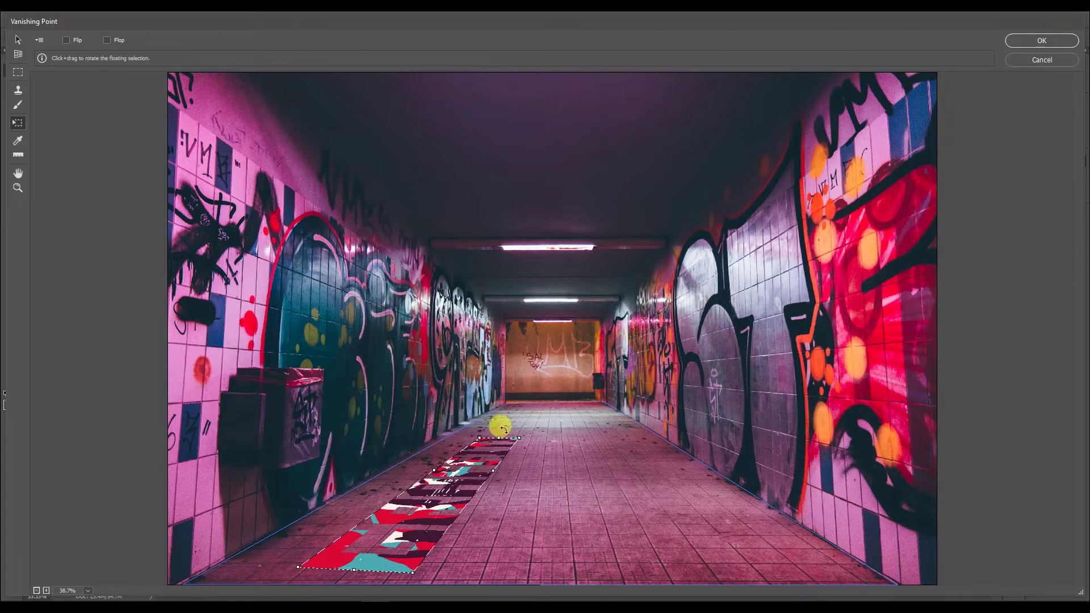
# Stretch and widen the graffiti strip across the floor plane.
pyautogui.moveTo(502, 431); pyautogui.dragTo(522, 410)
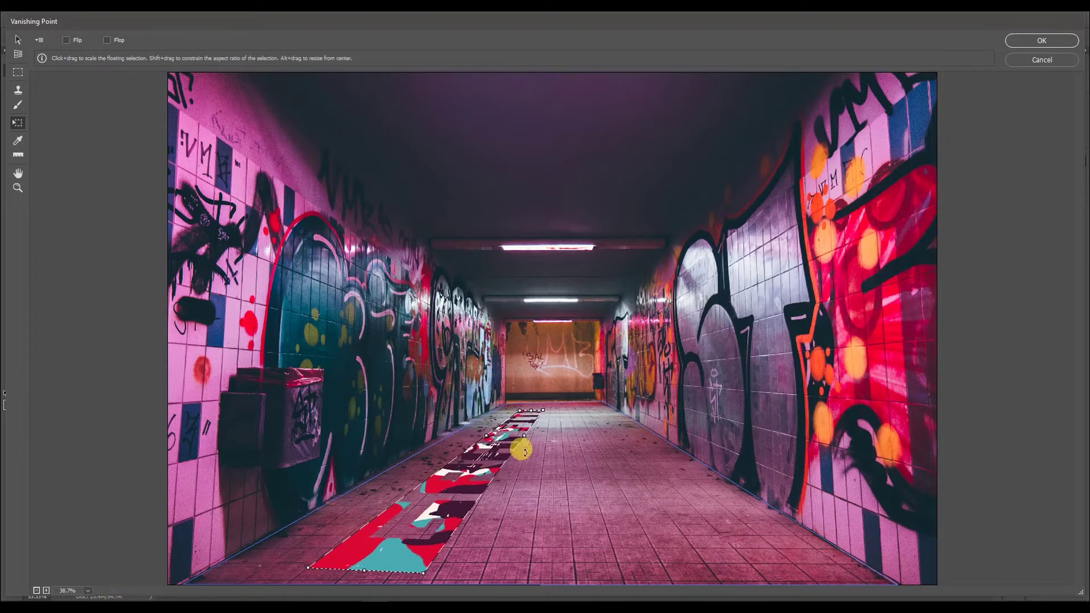
pyautogui.moveTo(422, 574); pyautogui.dragTo(383, 569)
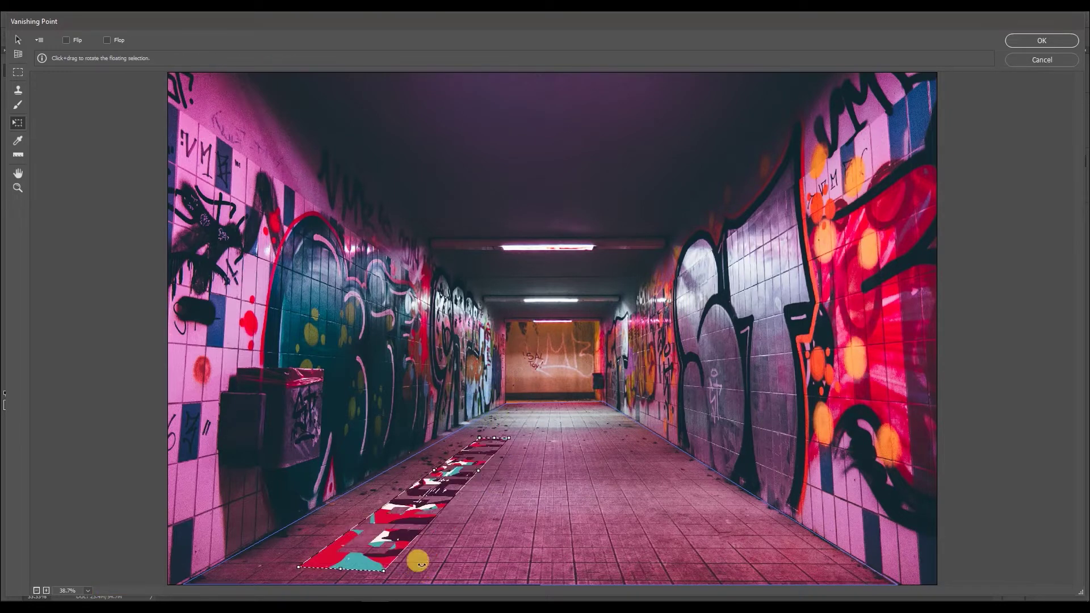
pyautogui.moveTo(508, 437); pyautogui.dragTo(561, 401)
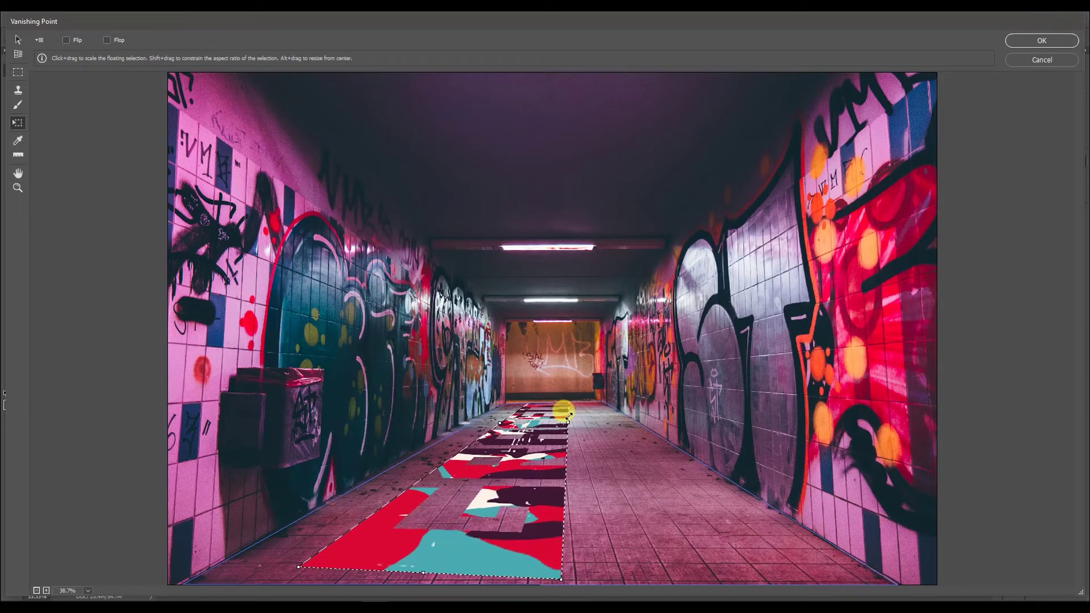
pyautogui.moveTo(562, 402)
pyautogui.mouseDown()
pyautogui.moveTo(579, 412)
pyautogui.moveTo(596, 400)
pyautogui.mouseUp()
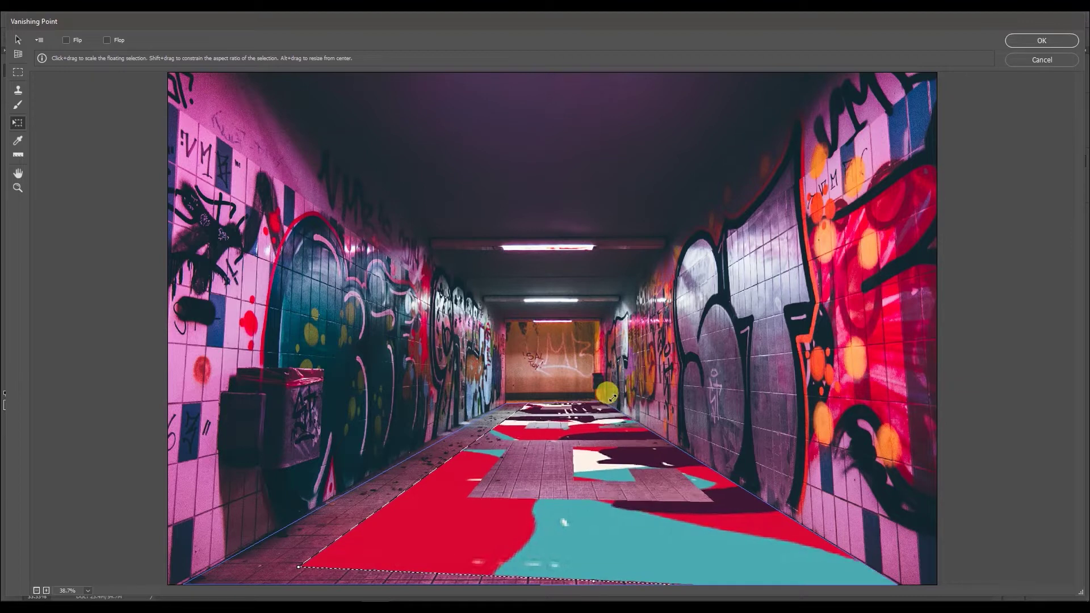
pyautogui.moveTo(467, 541); pyautogui.dragTo(445, 551)
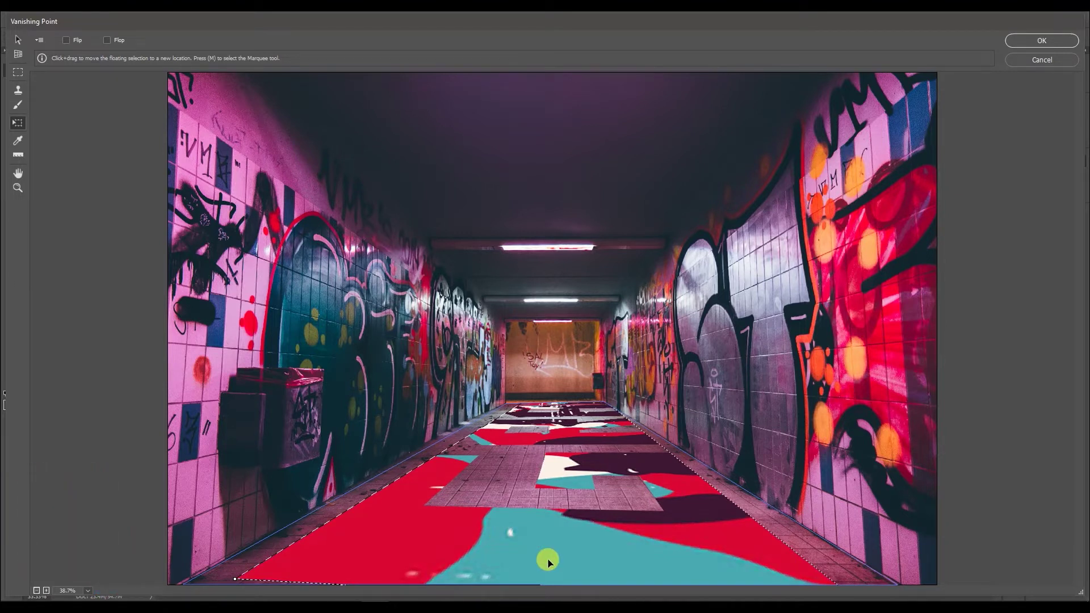
# Slide the graffiti toward the foreground in perspective and apply it with OK.
pyautogui.moveTo(570, 527); pyautogui.dragTo(546, 562)
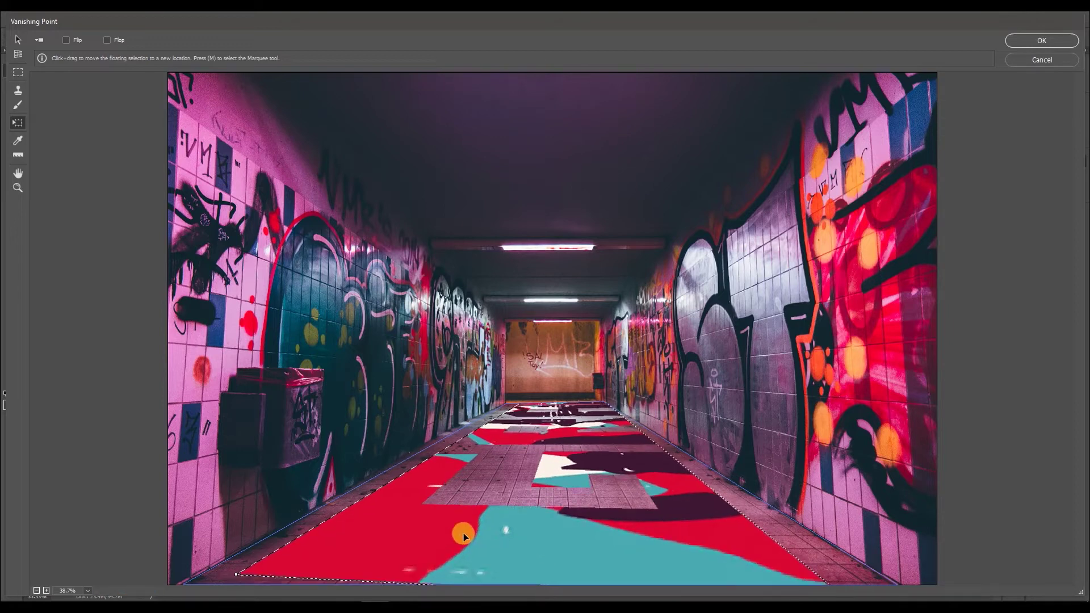
pyautogui.moveTo(546, 562)
pyautogui.mouseDown()
pyautogui.moveTo(297, 559)
pyautogui.moveTo(355, 506)
pyautogui.mouseUp()
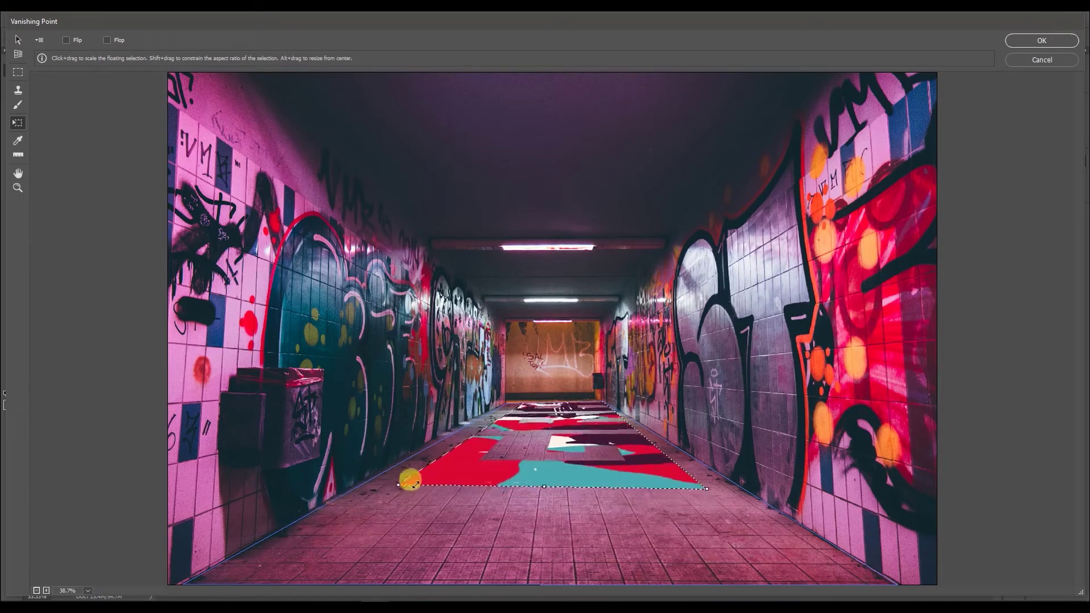
pyautogui.moveTo(526, 470); pyautogui.dragTo(517, 546)
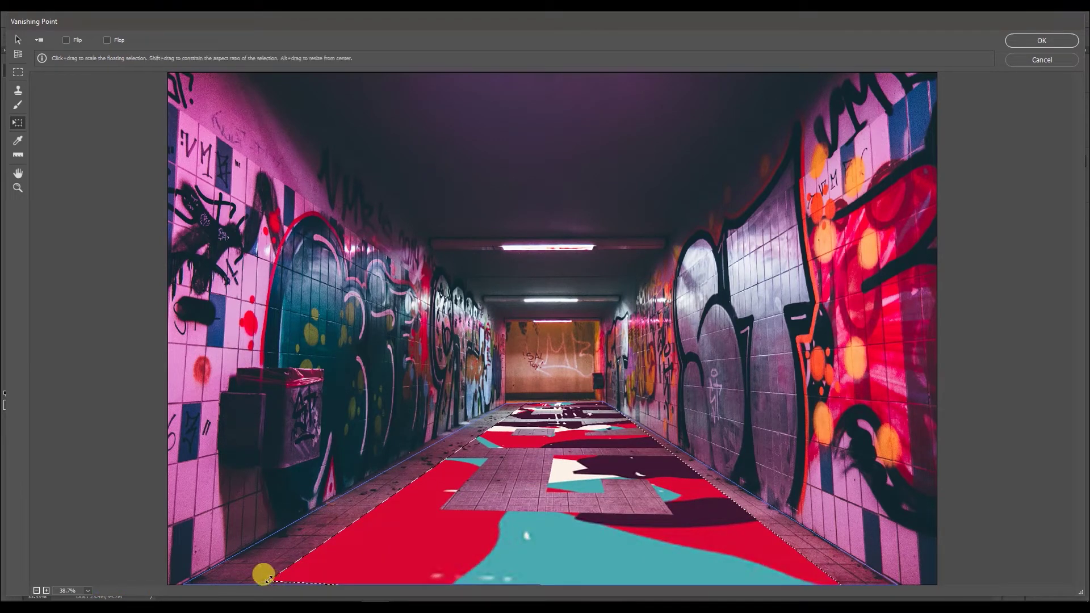
pyautogui.moveTo(264, 576)
pyautogui.mouseDown()
pyautogui.moveTo(520, 418)
pyautogui.moveTo(472, 524)
pyautogui.mouseUp()
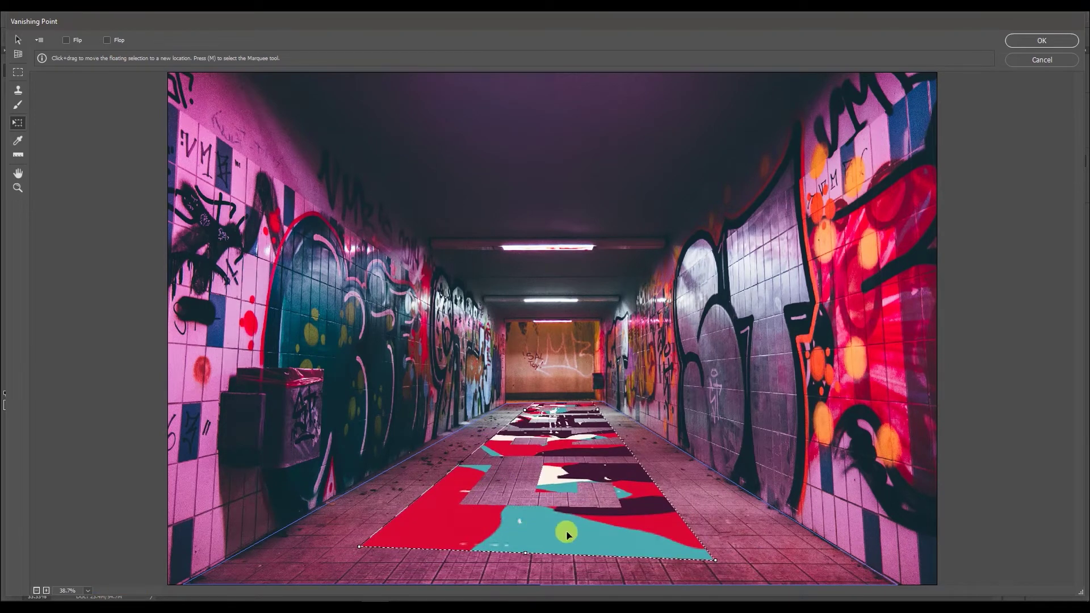
pyautogui.moveTo(568, 534); pyautogui.dragTo(564, 571)
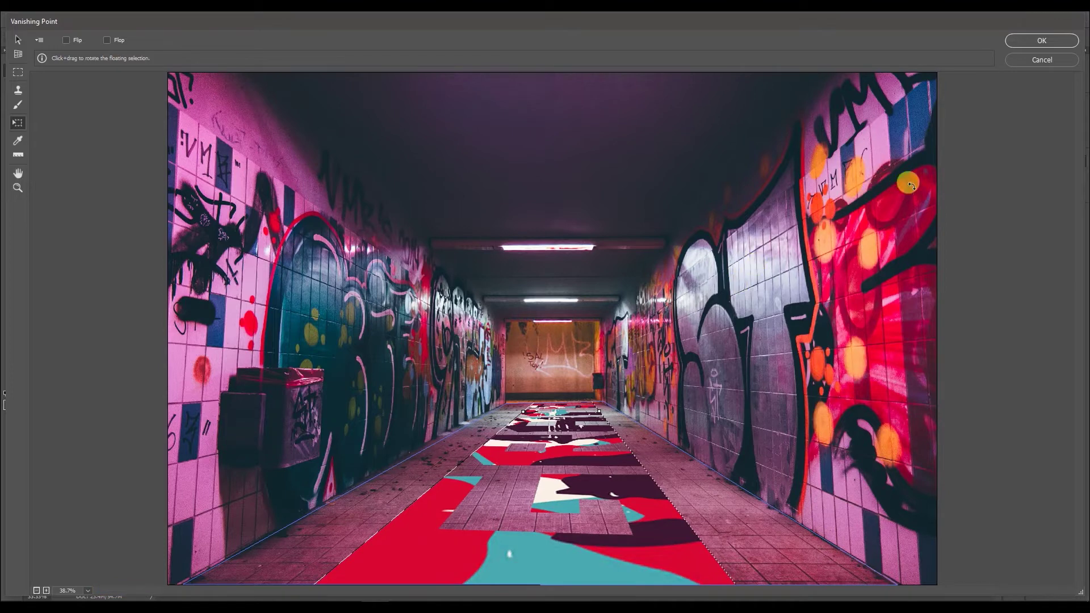
pyautogui.click(1041, 40)
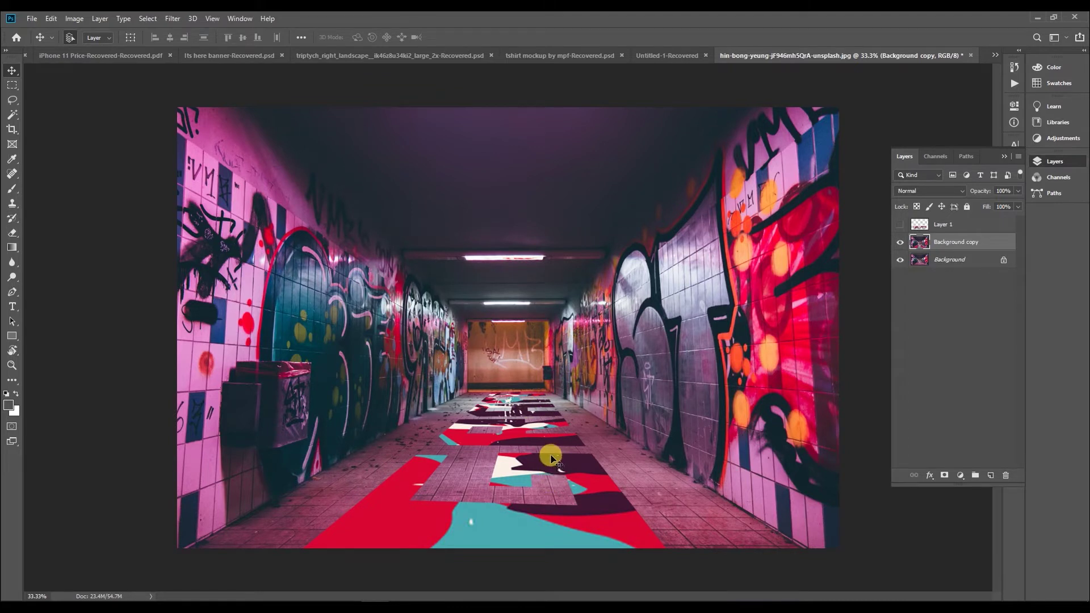
# Compare the Background copy layer on and off, then lower its opacity to 49%.
pyautogui.click(901, 244)
pyautogui.click(901, 245)
pyautogui.click(901, 244)
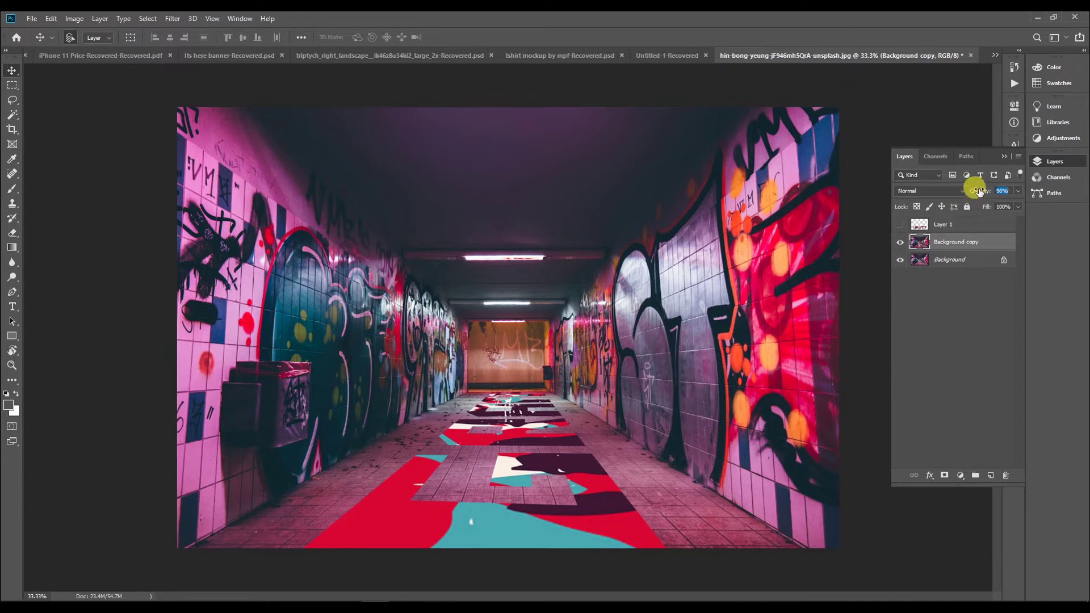
pyautogui.moveTo(968, 191); pyautogui.dragTo(955, 191)
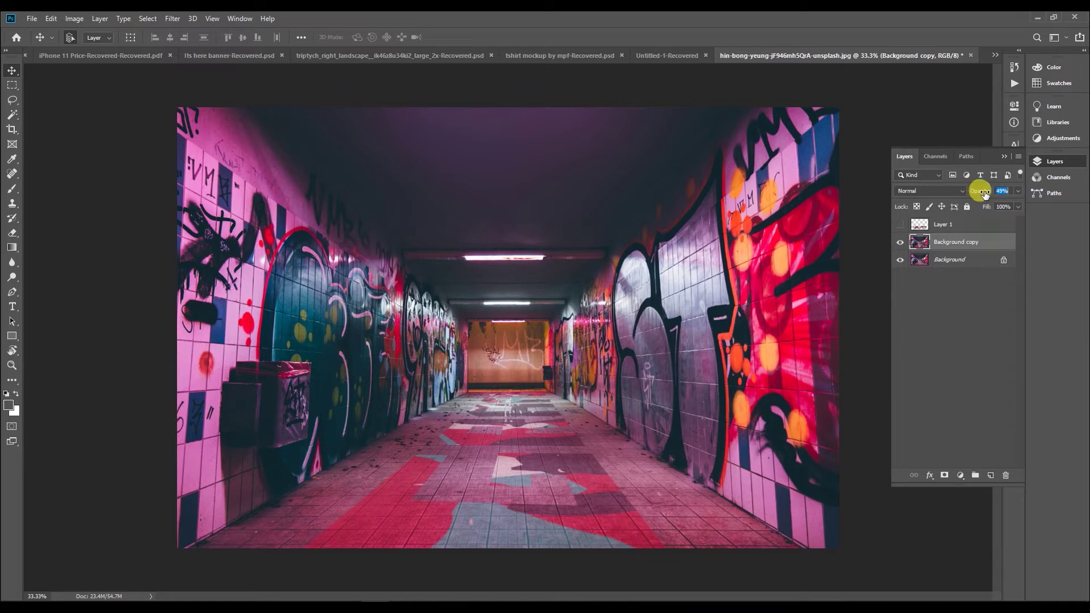
# Darken the graffiti layer's midtones with Levels, midtone input about 0.73.
pyautogui.press('Return')
pyautogui.hotkey('ctrl', 'l')
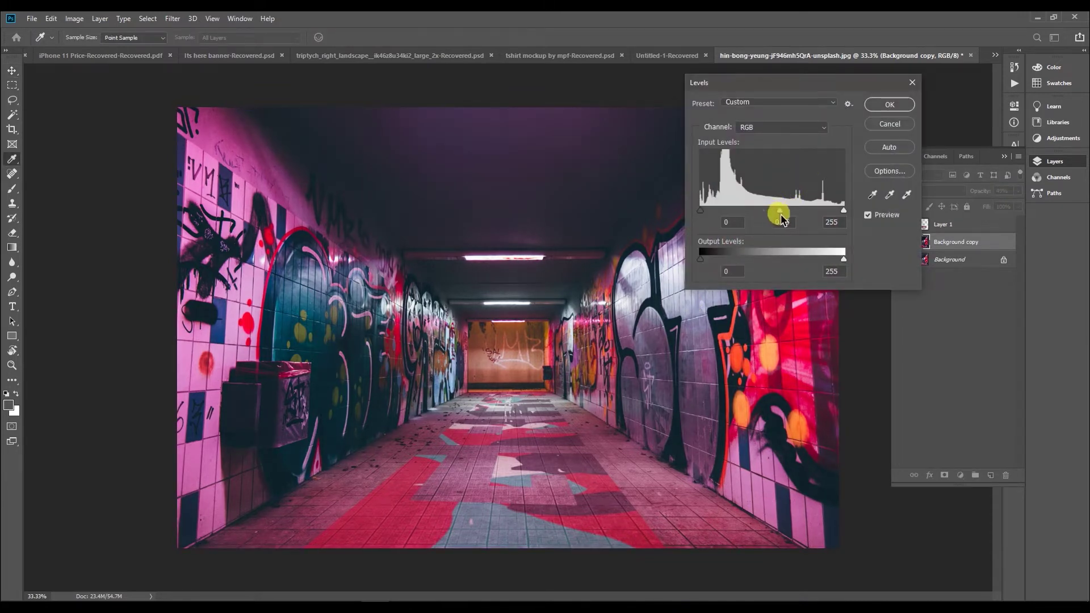
pyautogui.moveTo(774, 213); pyautogui.dragTo(784, 219)
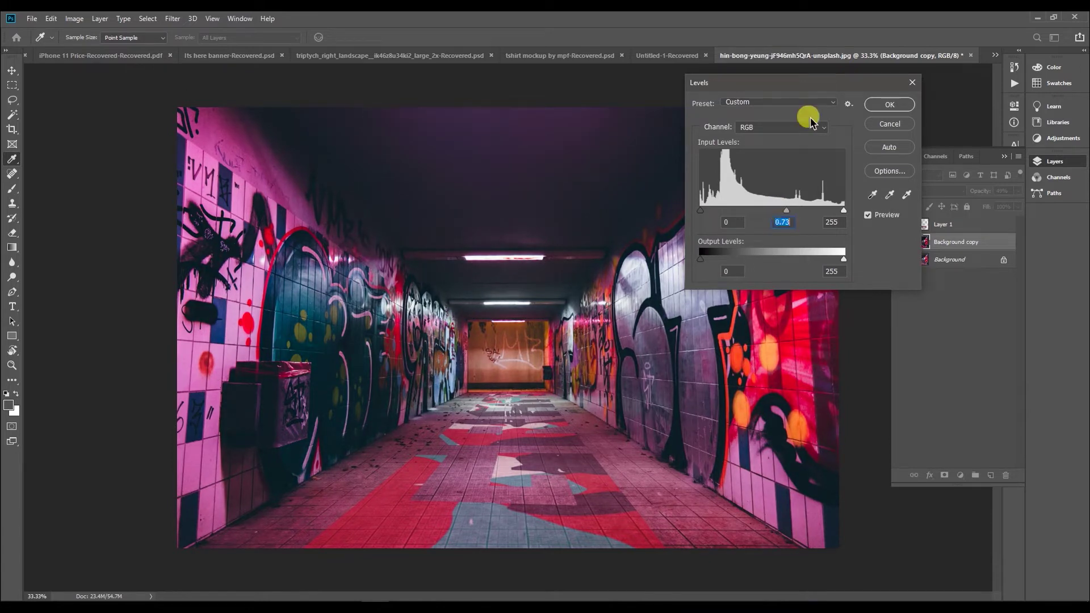
pyautogui.click(868, 105)
pyautogui.click(933, 188)
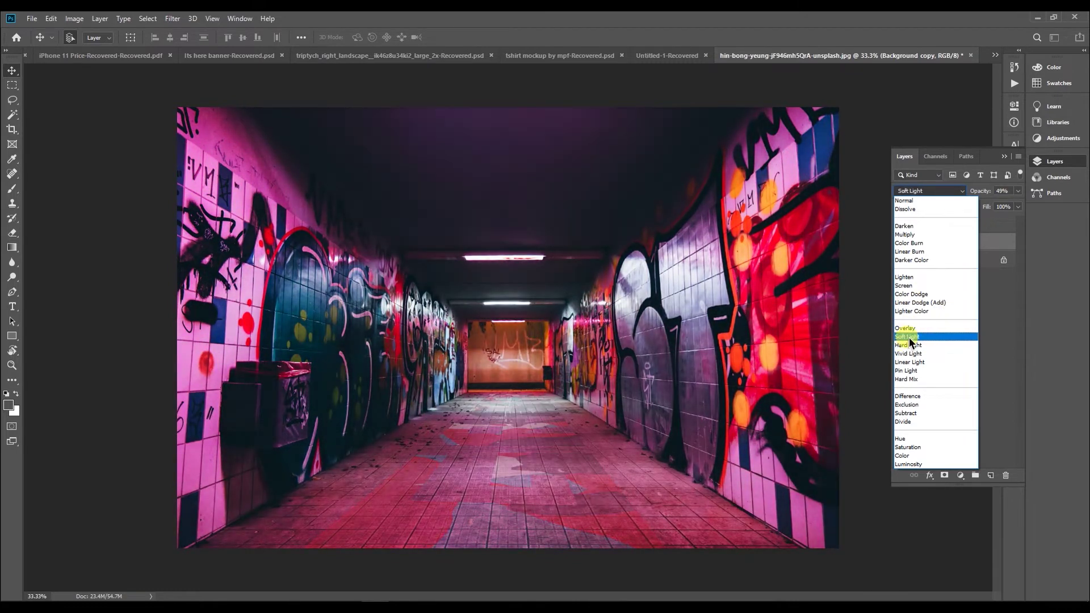
# Set the graffiti layer to Soft Light and reduce its opacity from 100% to 64%.
pyautogui.click(909, 338)
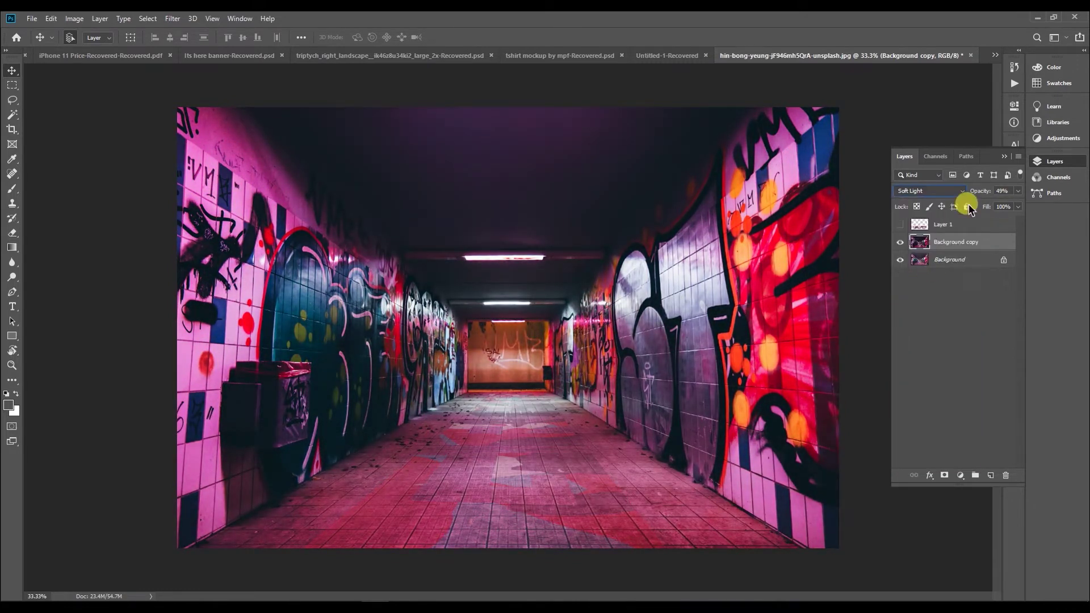
pyautogui.write('100')
pyautogui.press('Return')
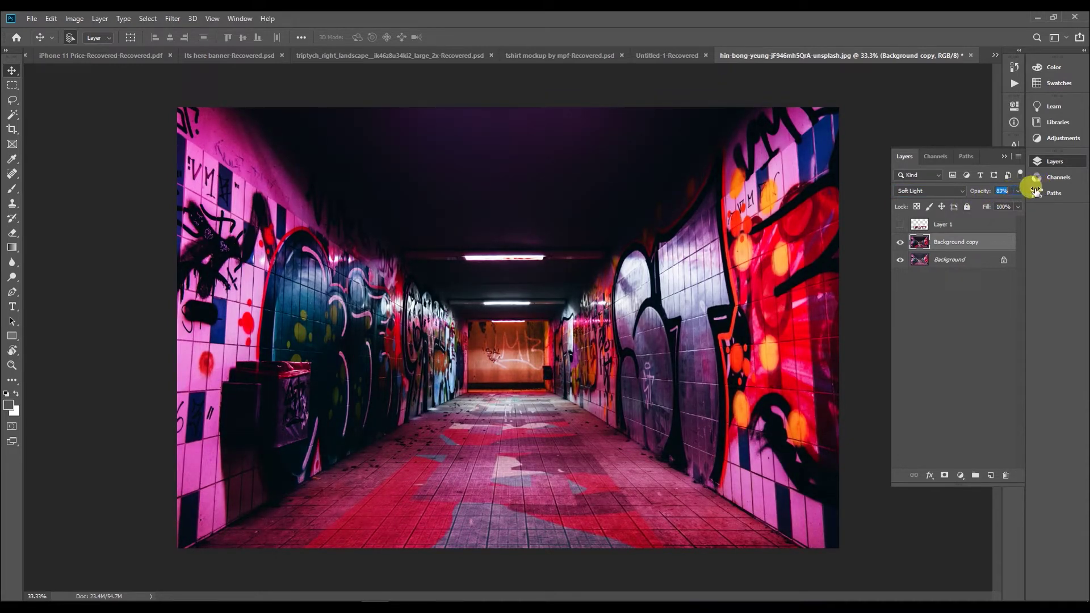
pyautogui.moveTo(1020, 196)
pyautogui.mouseDown()
pyautogui.moveTo(1009, 201)
pyautogui.moveTo(1024, 199)
pyautogui.mouseUp()
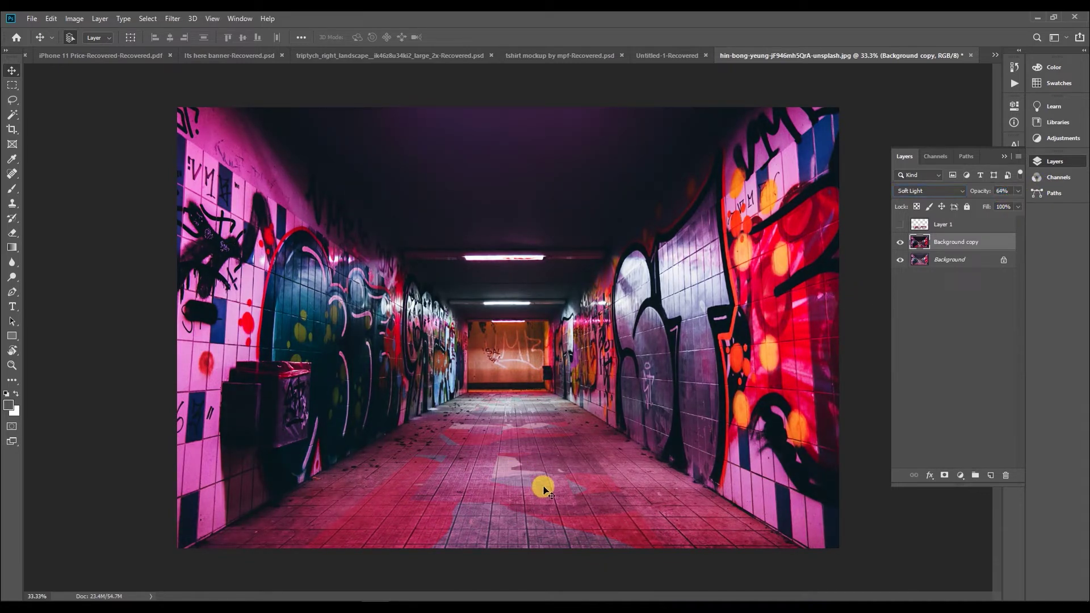
pyautogui.press('z')
pyautogui.click(576, 480)
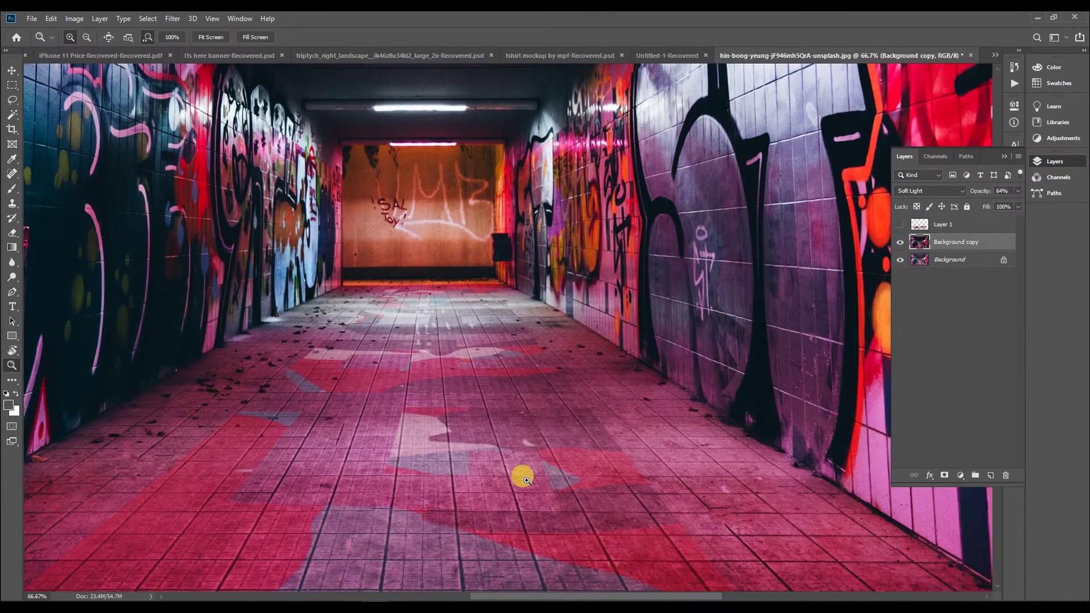
# Zoom in to 100% and 300% to check the floor blending, then zoom out.
pyautogui.click(528, 409)
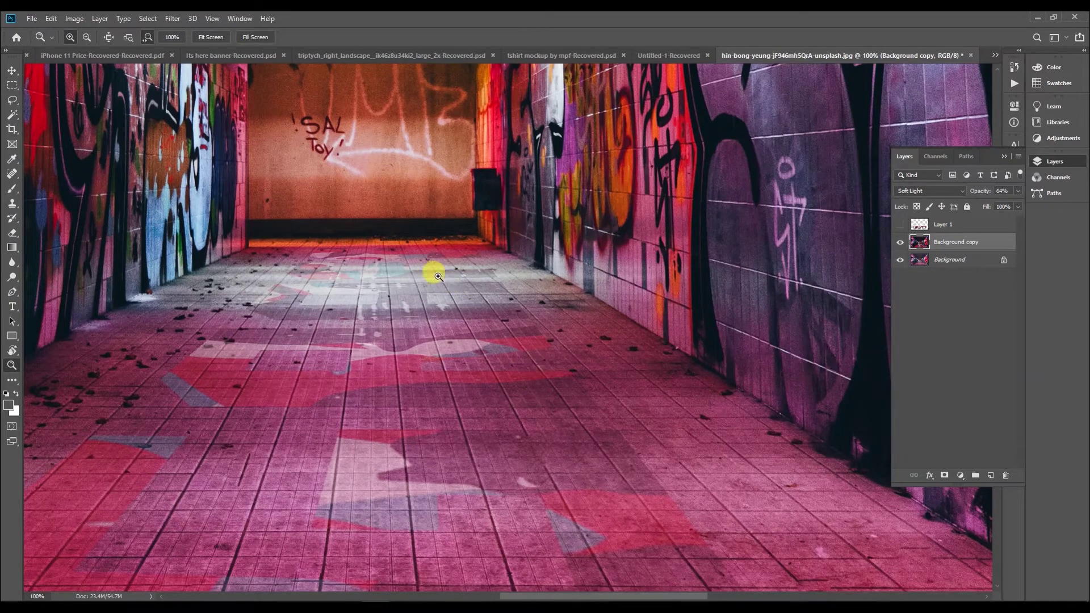
pyautogui.click(358, 271)
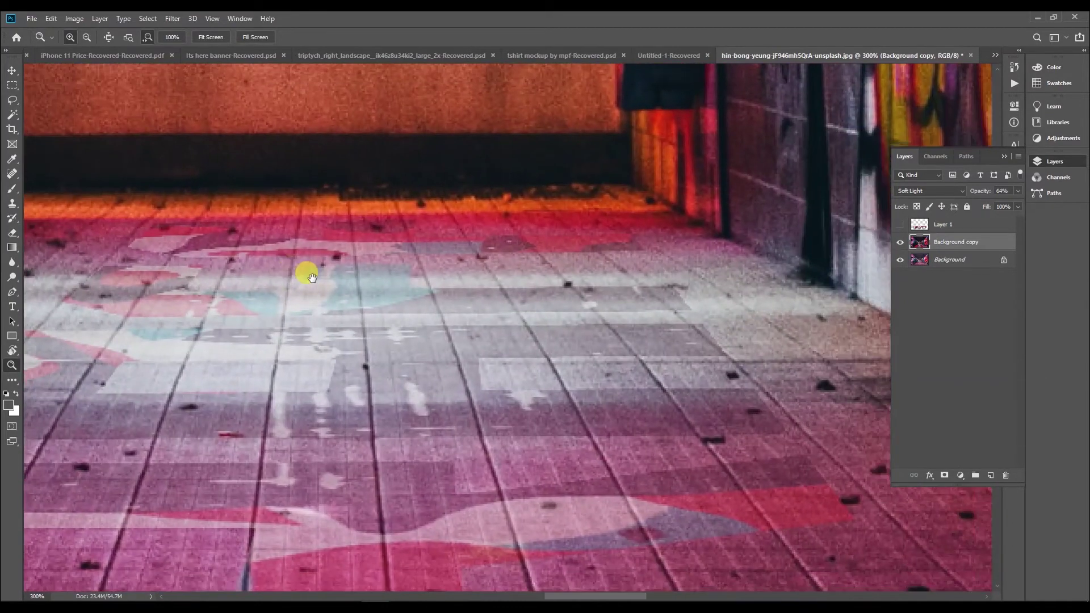
pyautogui.keyDown('alt'); pyautogui.click(438, 355); pyautogui.keyUp('alt')
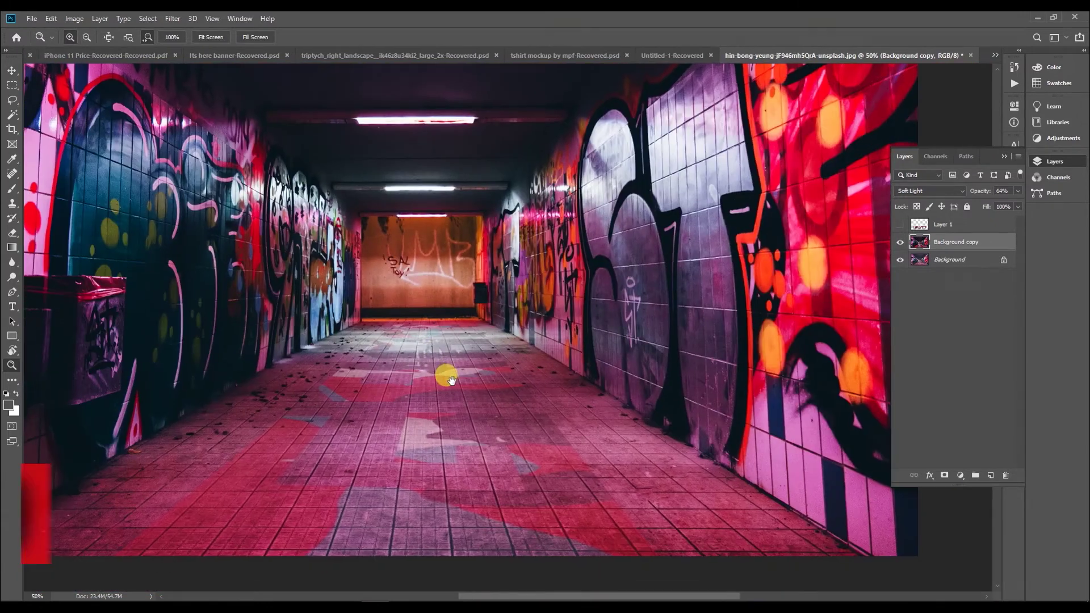
pyautogui.keyDown('alt'); pyautogui.click(451, 381); pyautogui.keyUp('alt')
pyautogui.press('v')
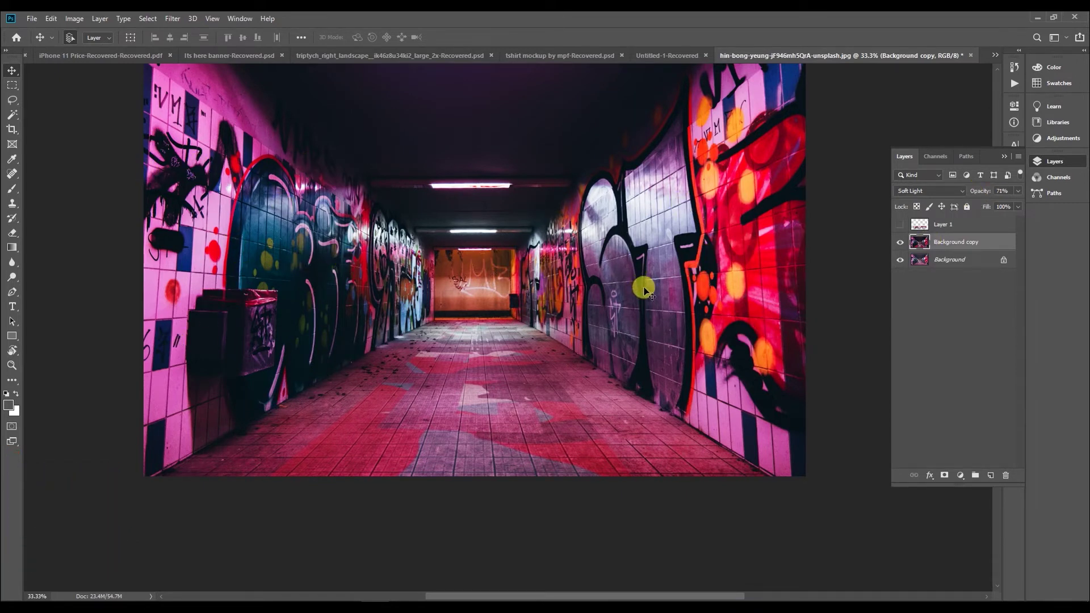
# Erase areas of Background copy with a slightly smaller soft eraser, then undo the last change.
pyautogui.press('e')
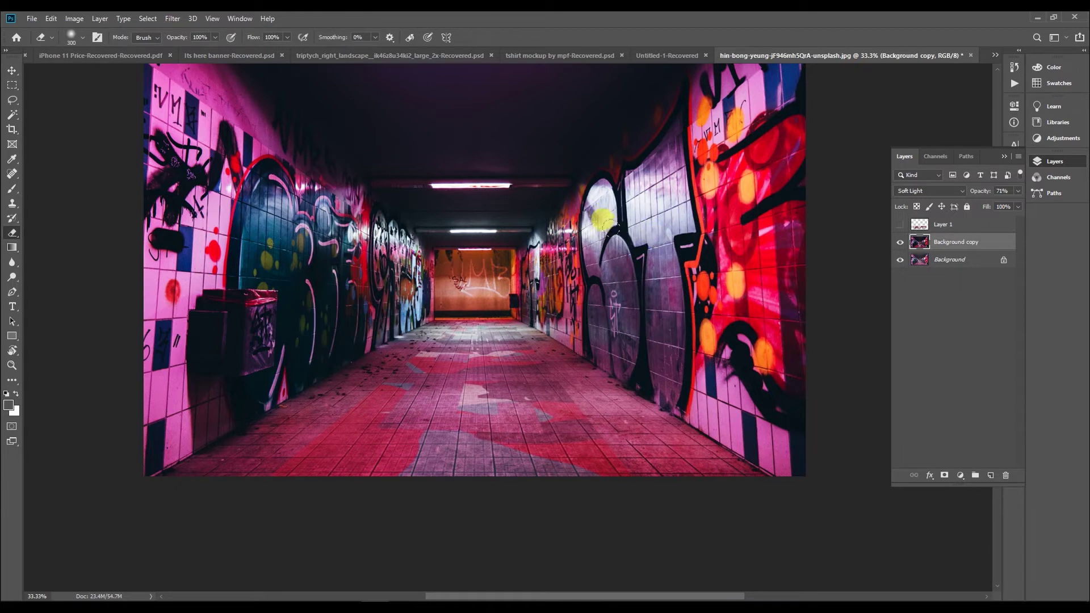
pyautogui.press('[')
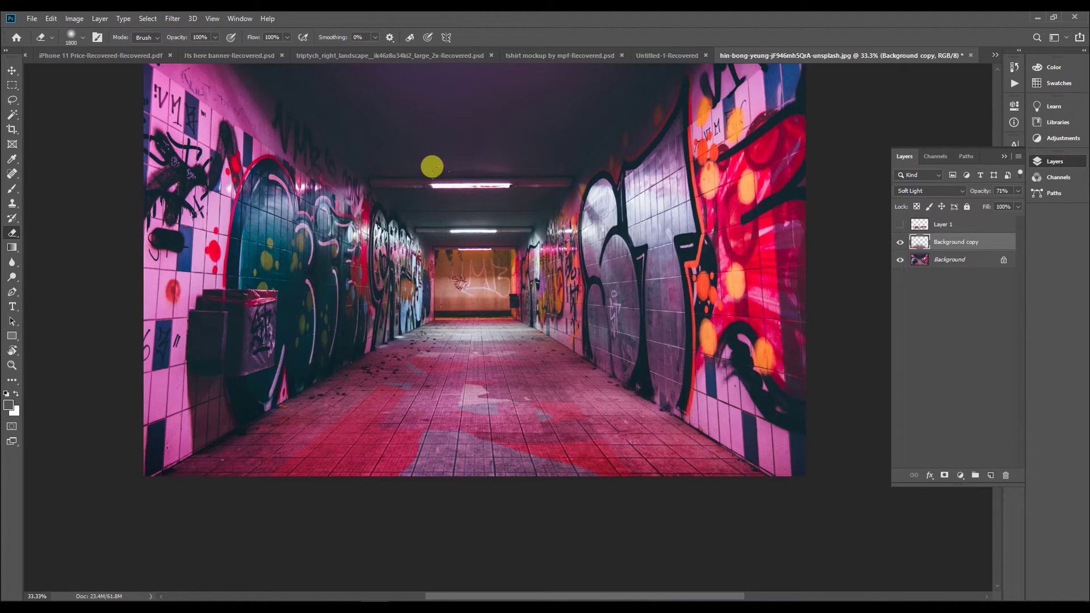
pyautogui.press('v')
pyautogui.scroll(1, 492, 368)
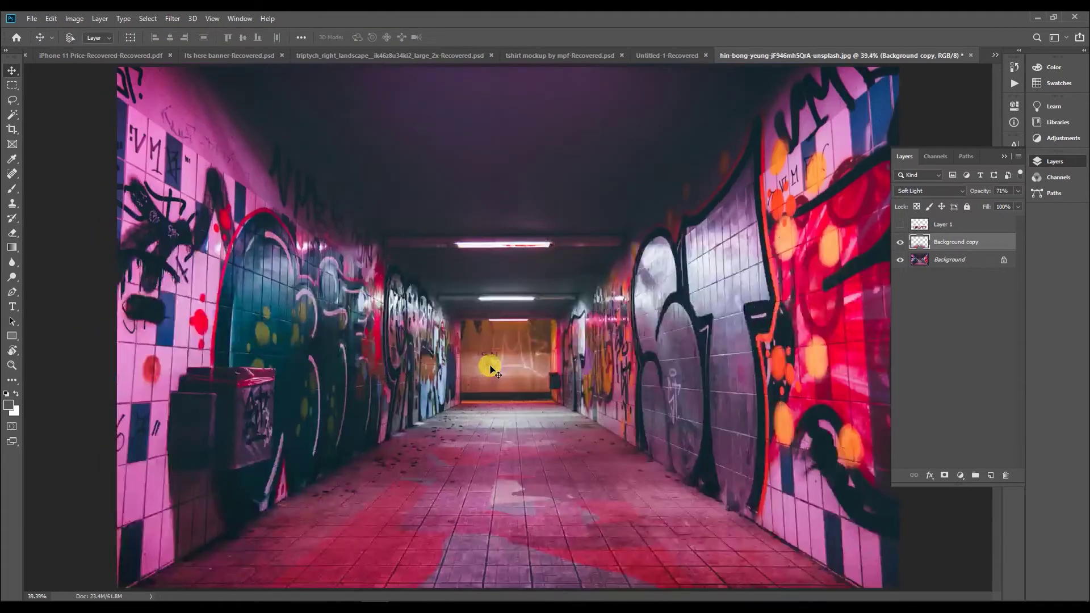
pyautogui.hotkey('ctrl', 'z')
pyautogui.scroll(-1, 486, 362)
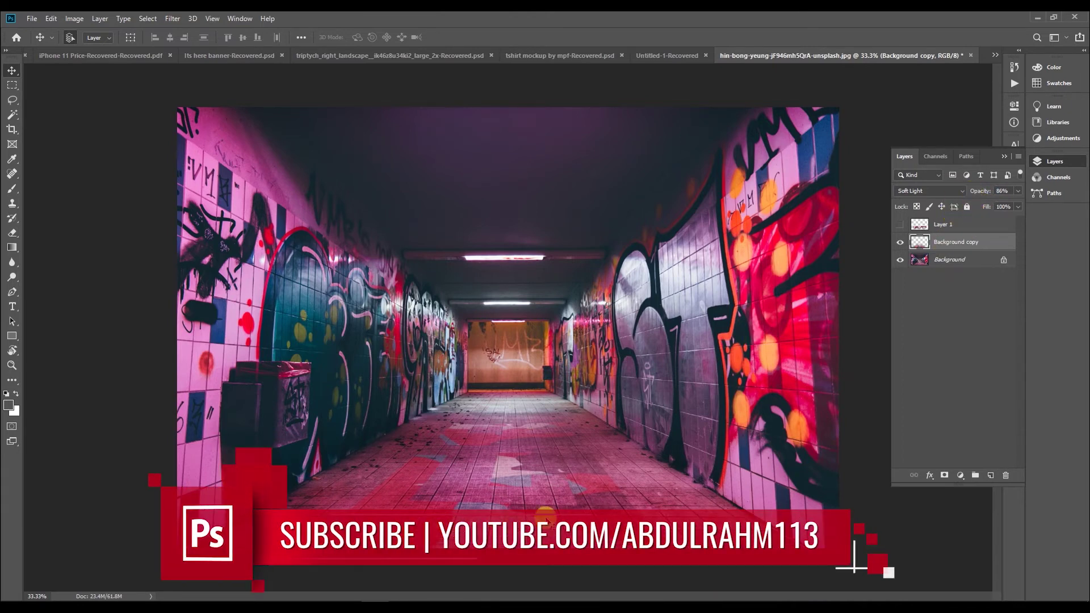
pyautogui.press('z')
pyautogui.click(546, 513)
pyautogui.keyDown('alt'); pyautogui.click(490, 481); pyautogui.keyUp('alt')
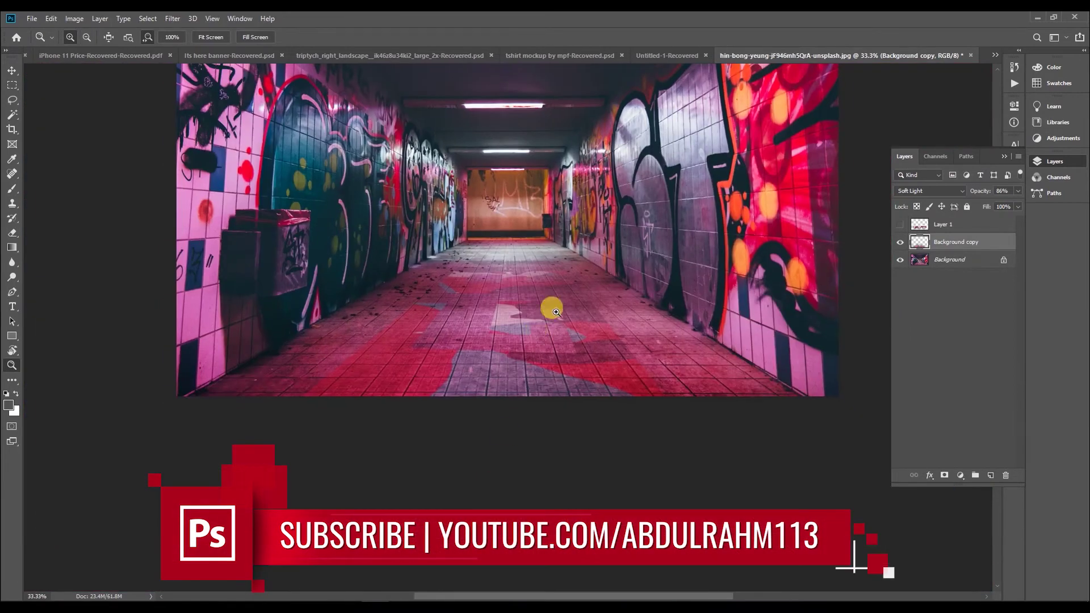
pyautogui.scroll(3, 537, 341)
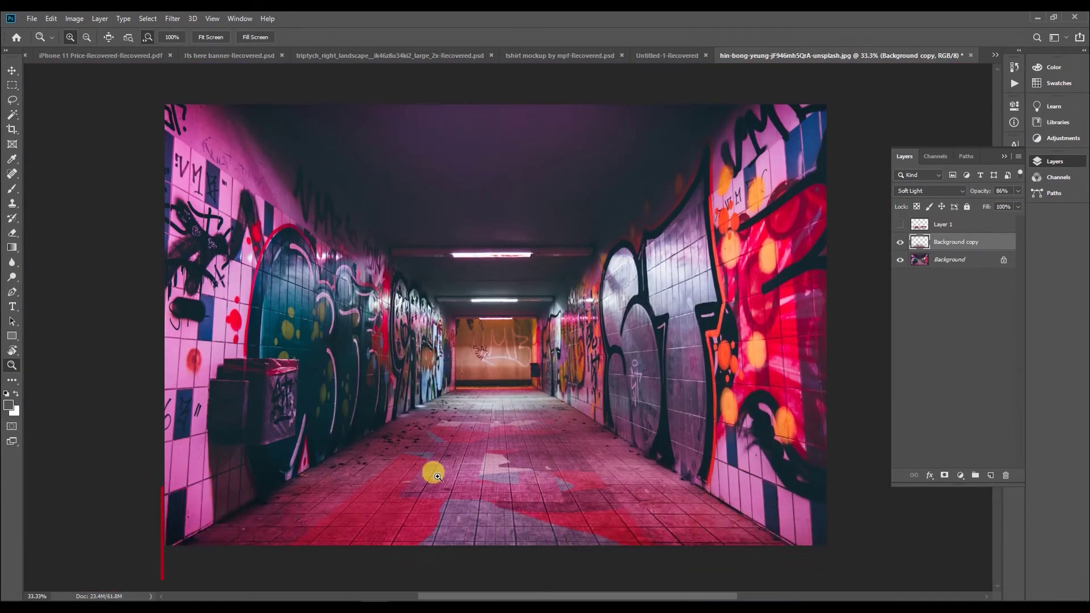
pyautogui.click(433, 475)
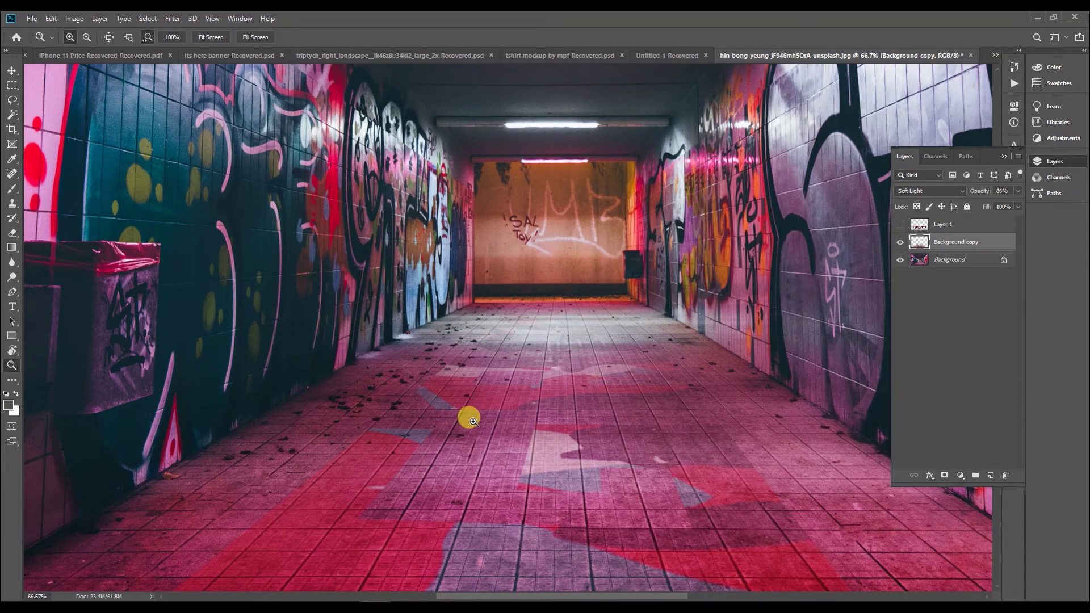
pyautogui.keyDown('alt'); pyautogui.click(474, 424); pyautogui.keyUp('alt')
pyautogui.keyDown('alt'); pyautogui.click(475, 424); pyautogui.keyUp('alt')
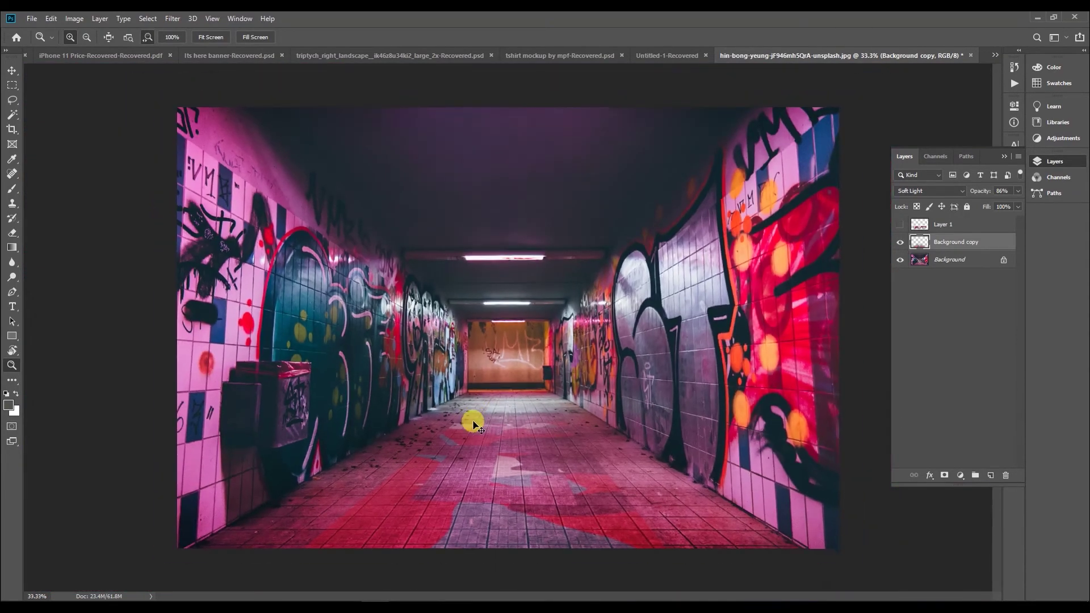